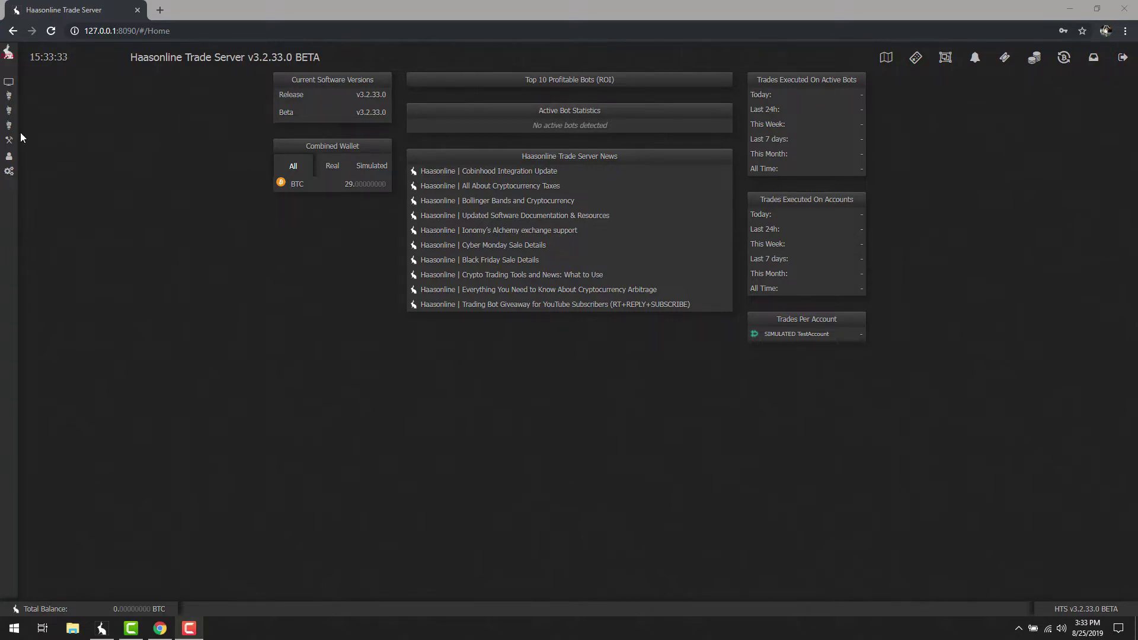
# Step: Open HaasScript's Visual Editor from the left sidebar
pyautogui.moveTo(10, 132)
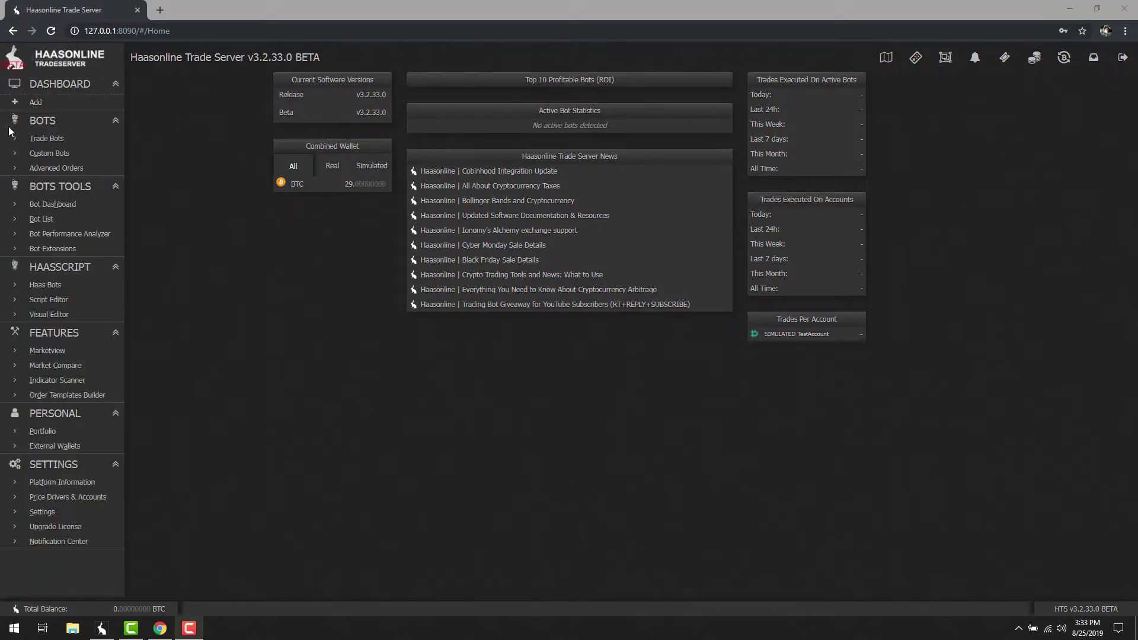
pyautogui.click(85, 320)
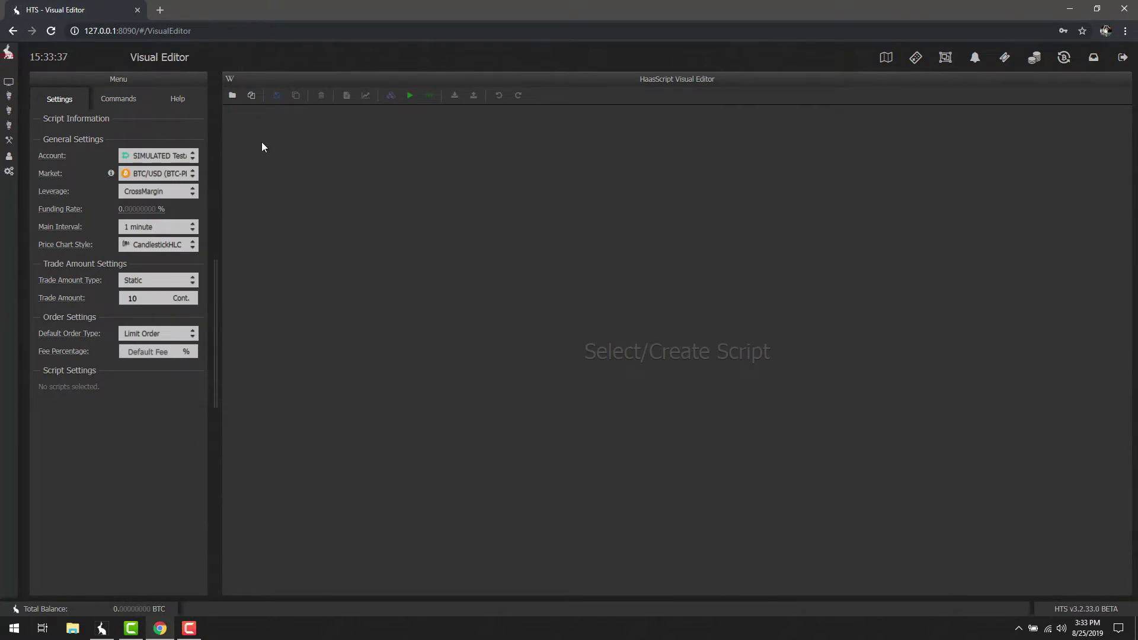
# Step: Create a new Trade Bot Script named 'TestBotScript'
pyautogui.click(251, 95)
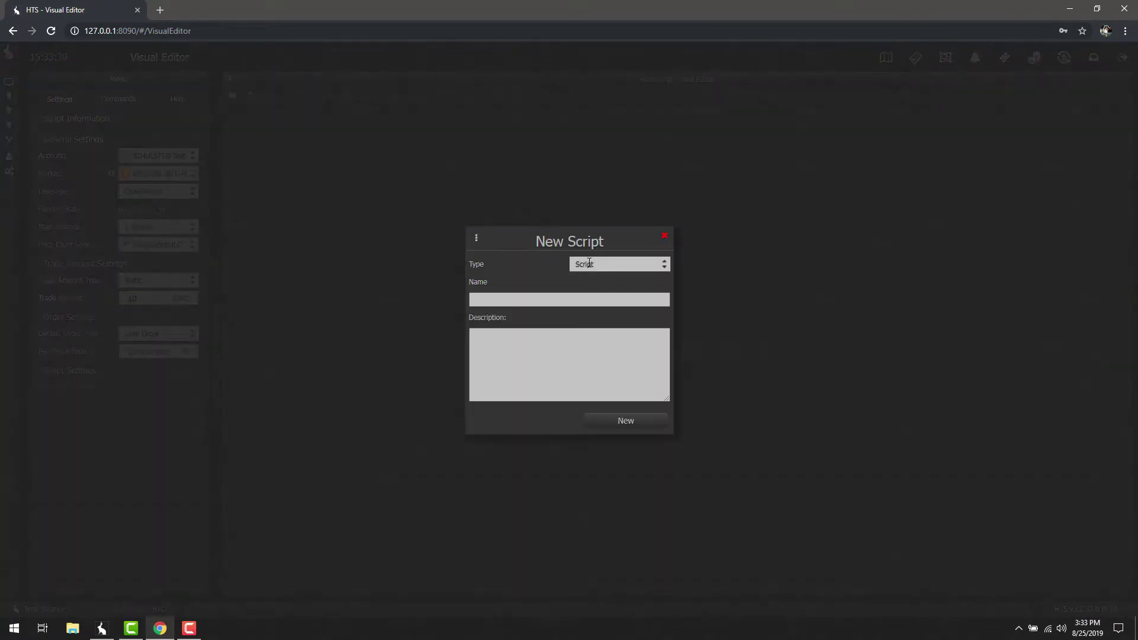
pyautogui.click(590, 264)
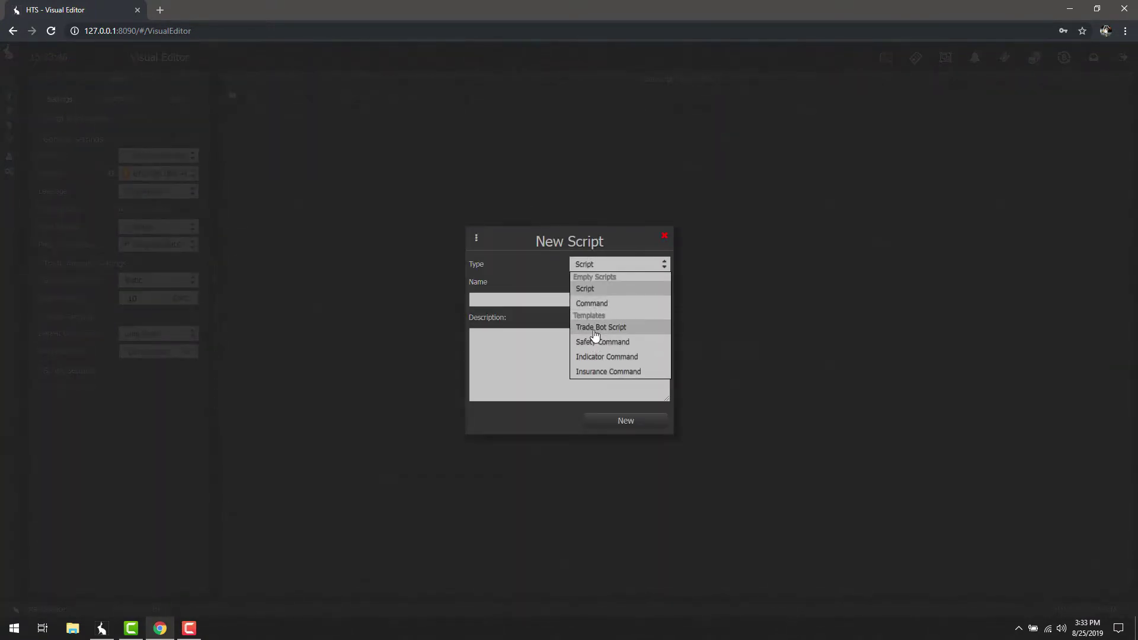
pyautogui.click(589, 328)
pyautogui.click(560, 301)
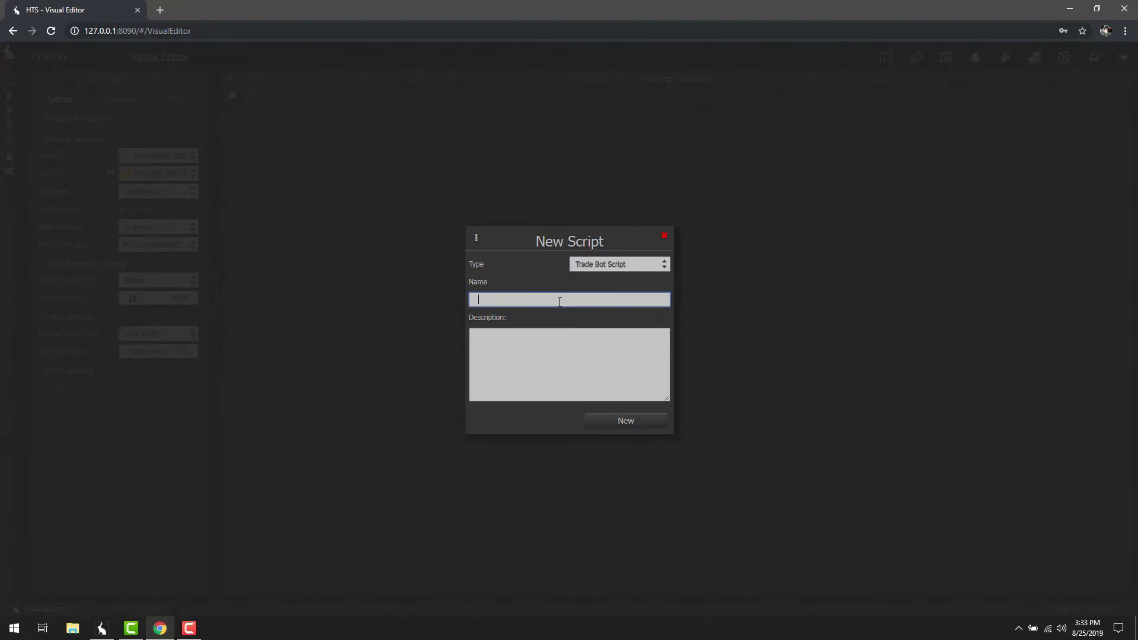
pyautogui.write('TestBotScript')
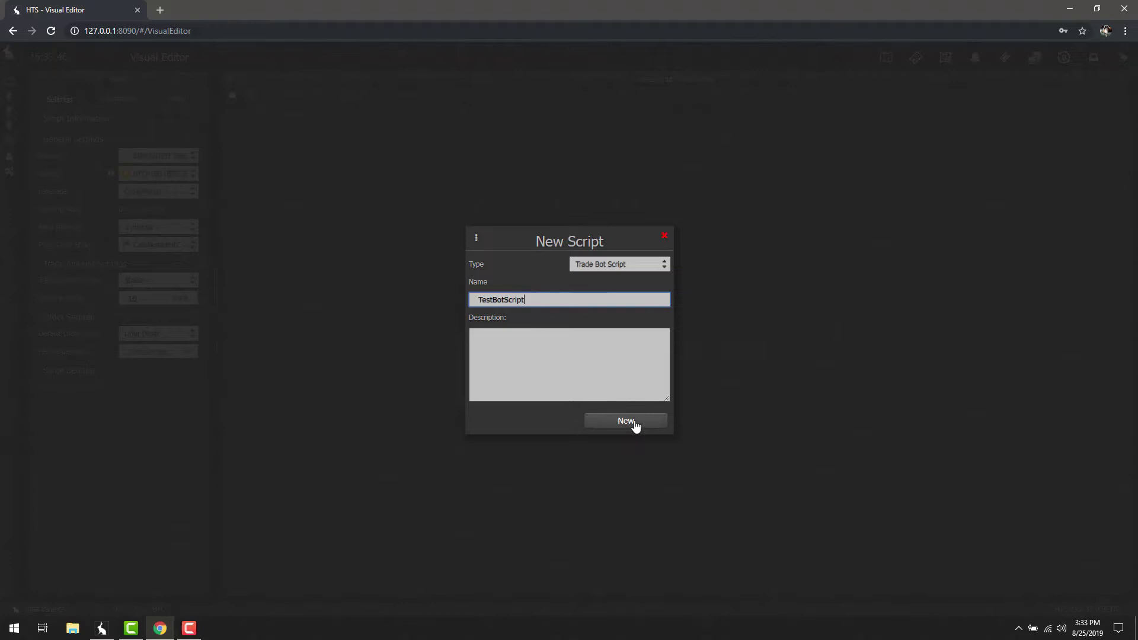
pyautogui.click(633, 422)
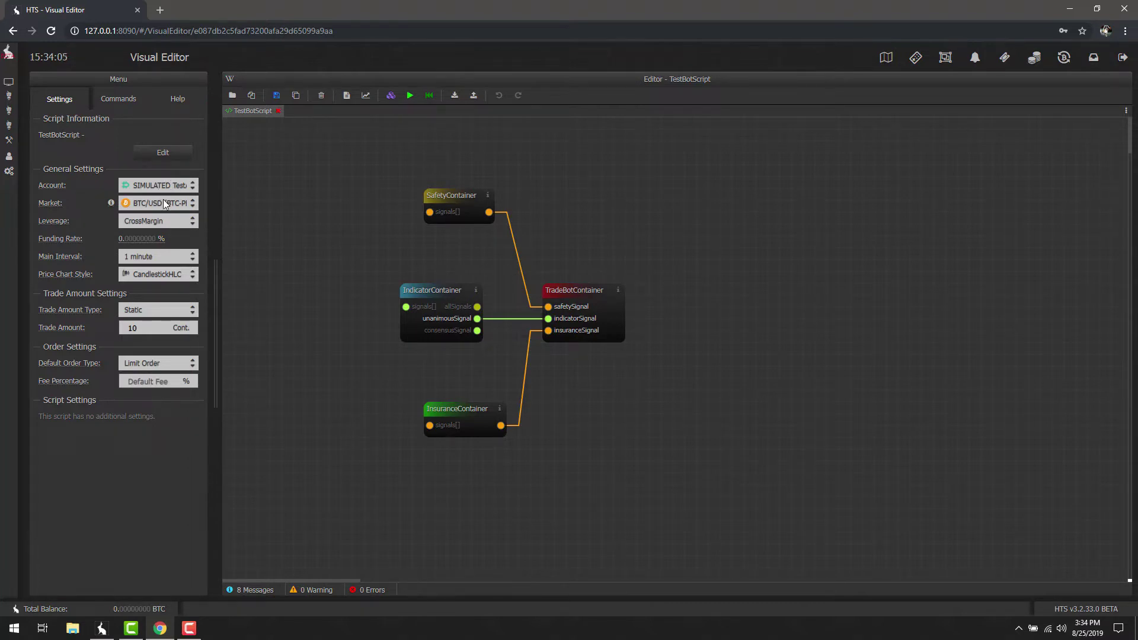
pyautogui.click(164, 330)
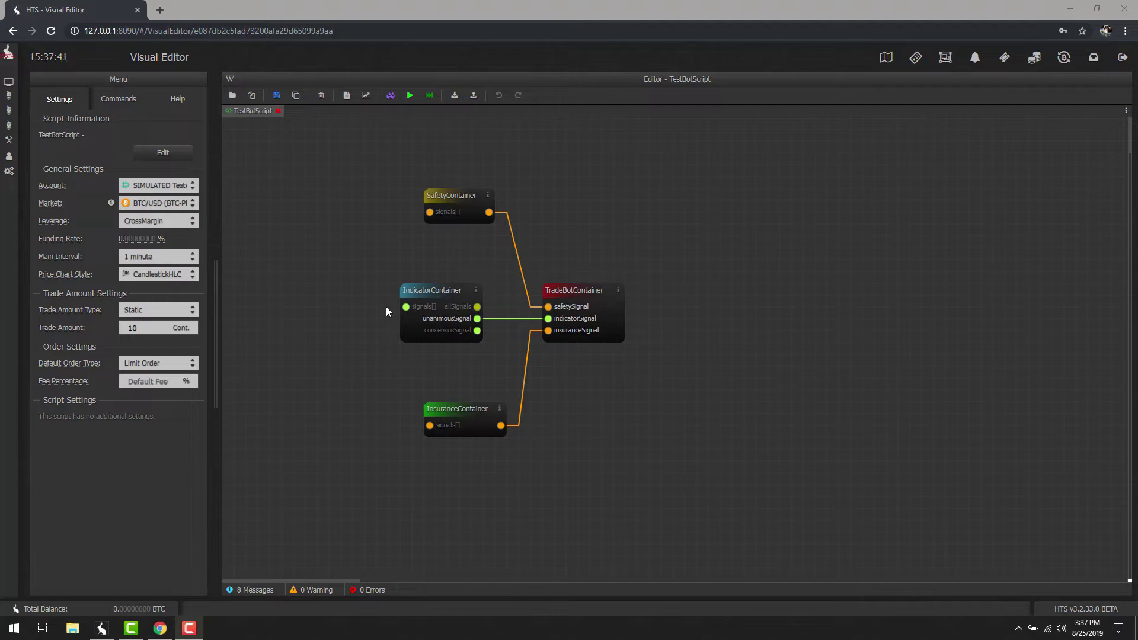
# Step: Attach an EasyMA indicator node to the IndicatorContainer's signals[] input
pyautogui.rightClick(405, 309)
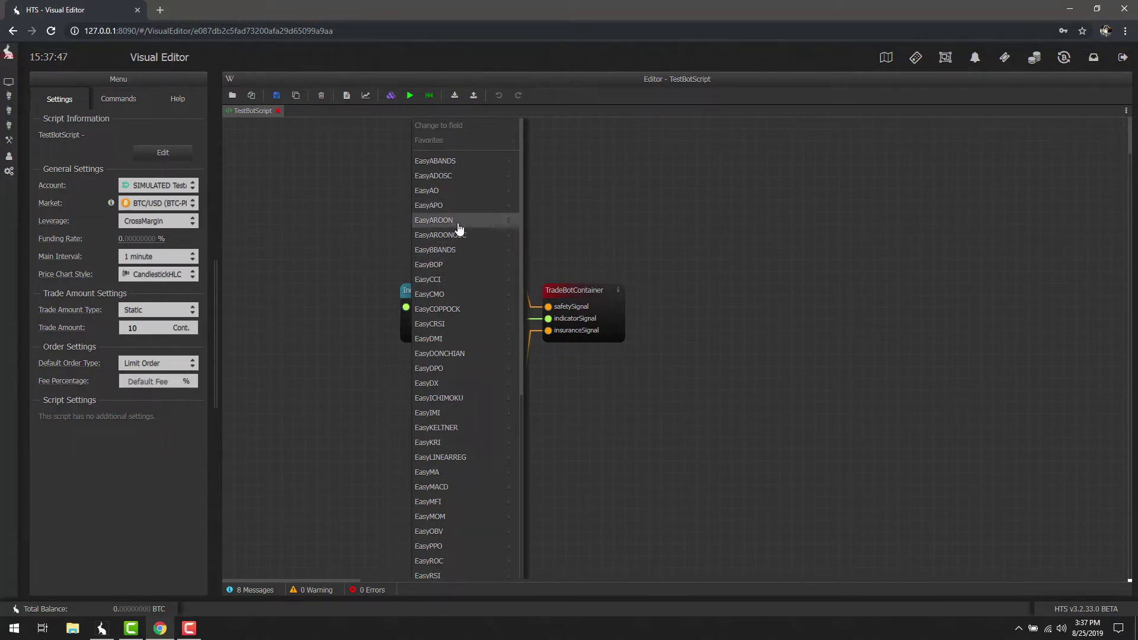
pyautogui.scroll(-1, 455, 308)
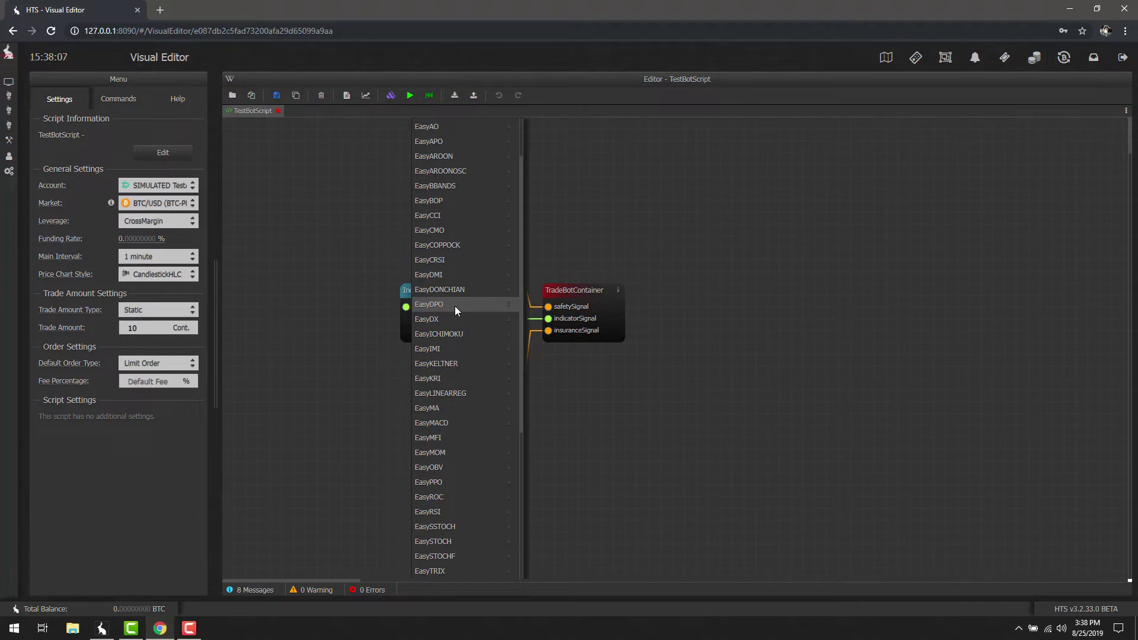
pyautogui.click(452, 408)
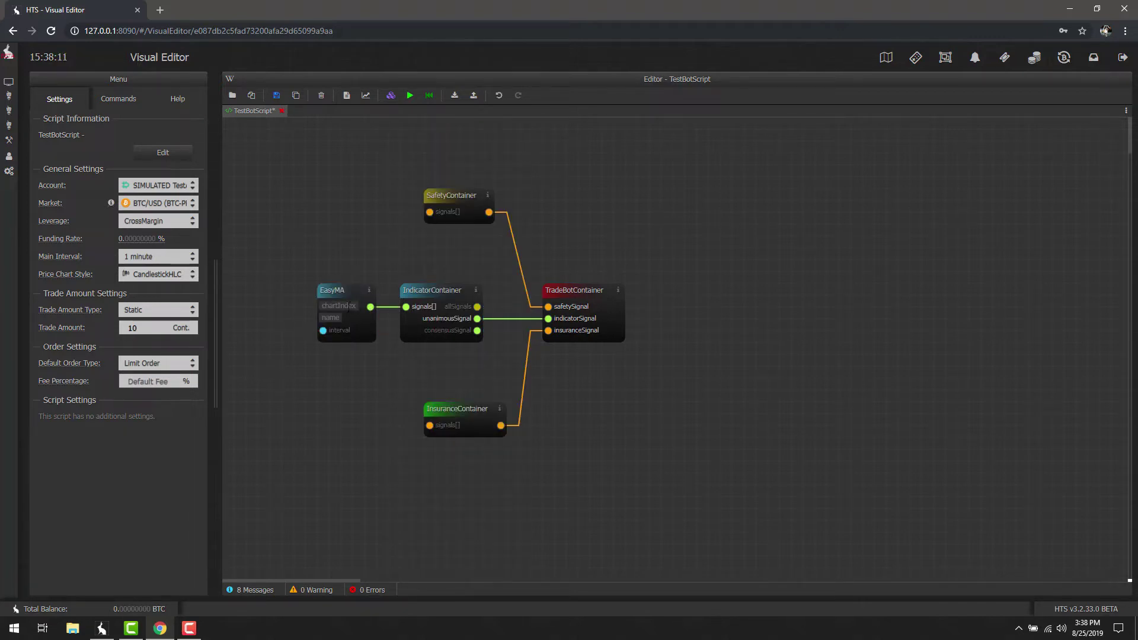
pyautogui.click(341, 318)
# Step: Show the price chart beside the nodes and set the EasyMA chart index to -2
pyautogui.click(365, 96)
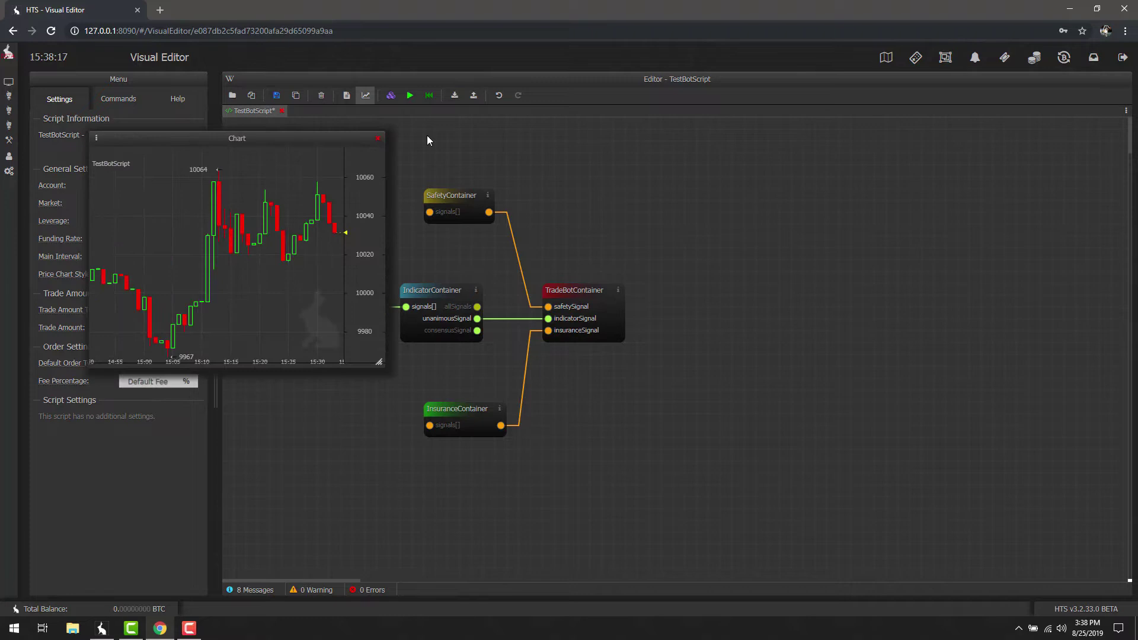
pyautogui.moveTo(246, 141); pyautogui.dragTo(821, 161)
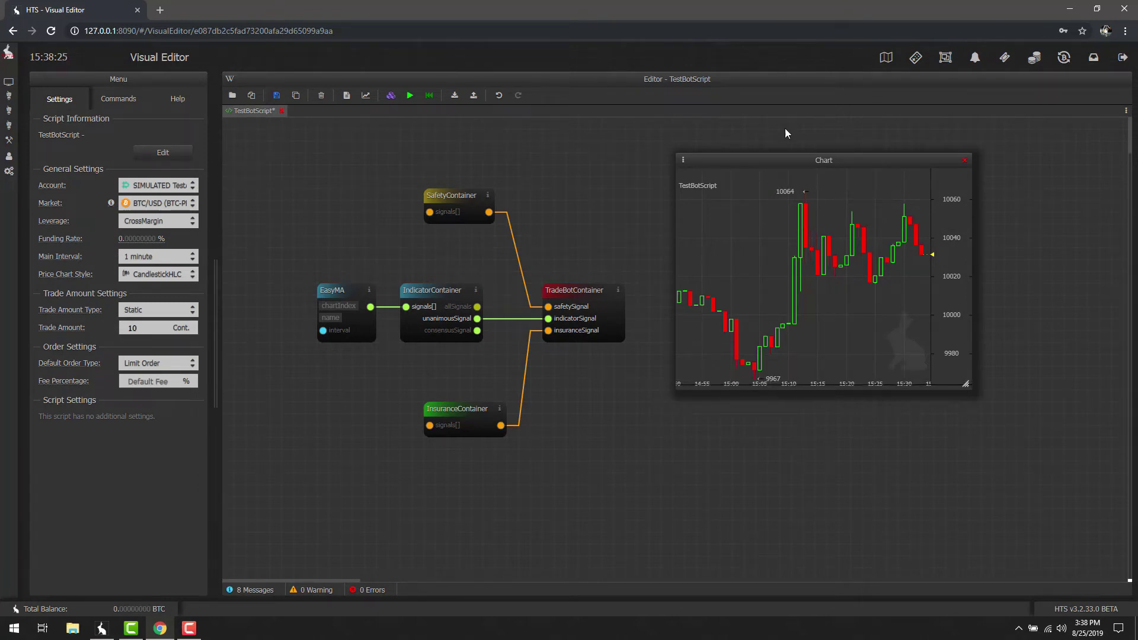
pyautogui.click(323, 305)
pyautogui.write('-1')
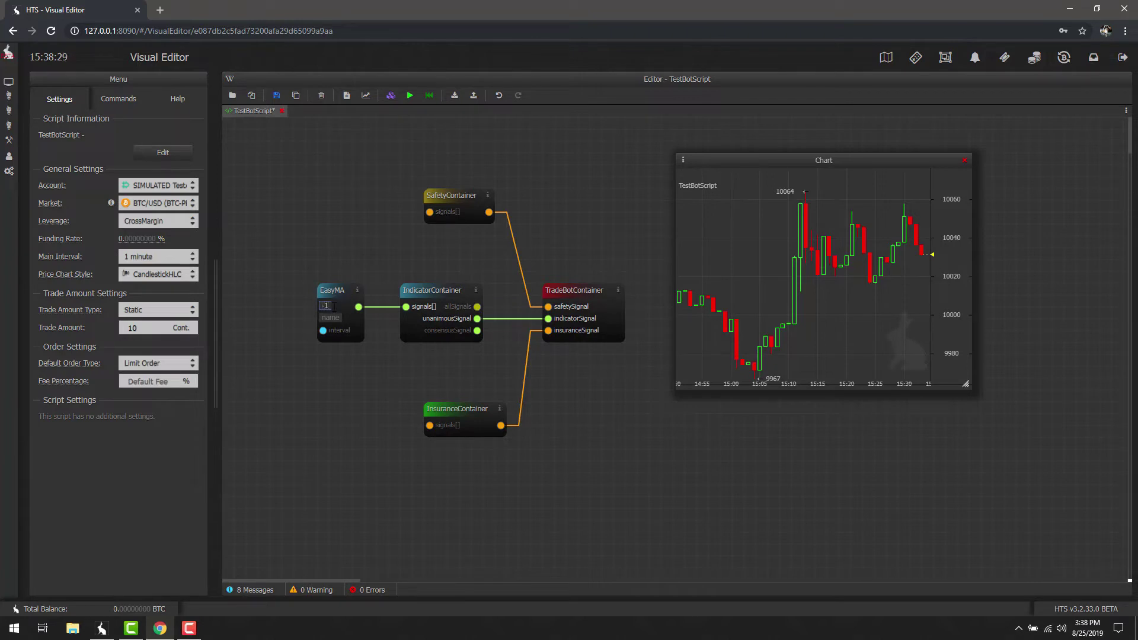
pyautogui.press('BackSpace')
pyautogui.write('2')
pyautogui.press('Return')
# Step: Name the EasyMA indicator 'Test', then save and quick-backtest the script
pyautogui.click(330, 318)
pyautogui.write('Test')
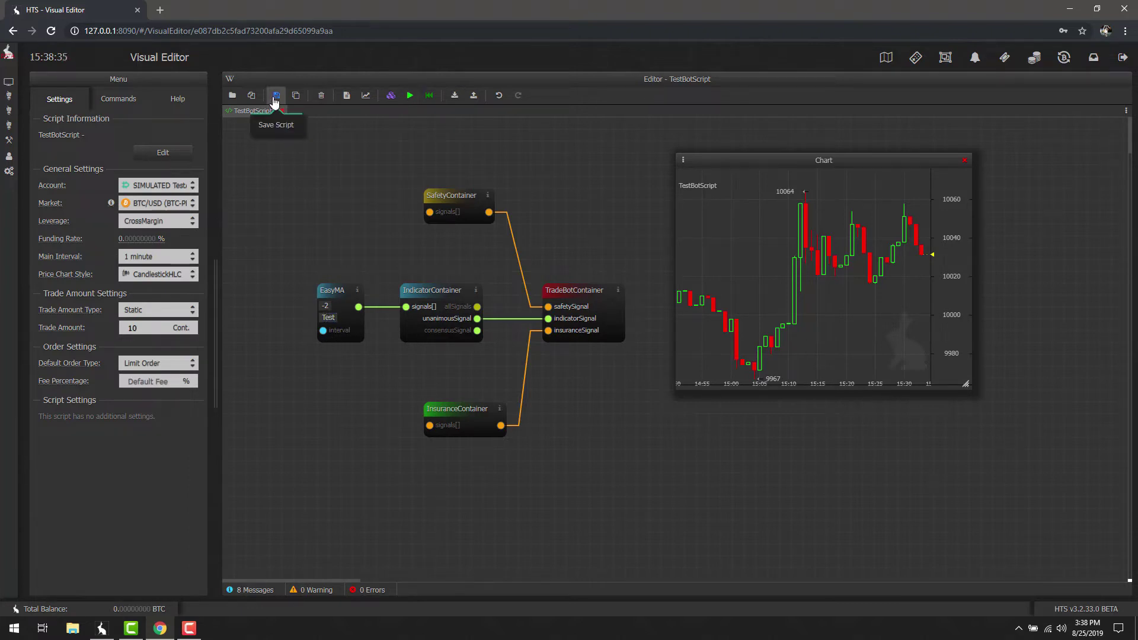
pyautogui.click(276, 96)
pyautogui.click(410, 96)
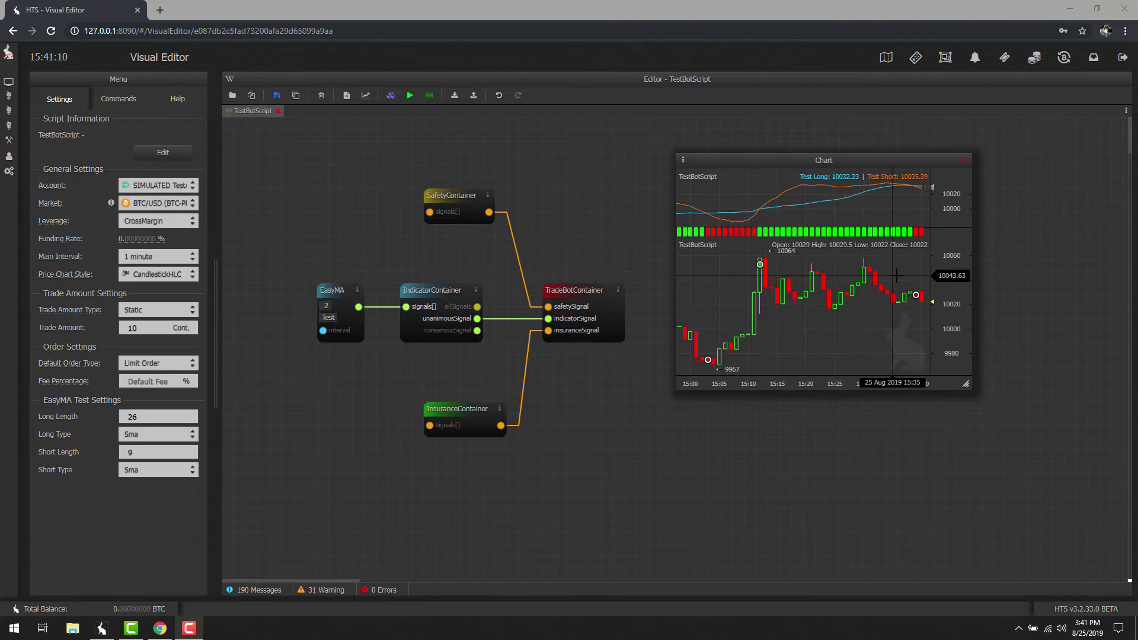
# Step: Set the EasyMA chart index to 0 and rename the indicator 'EasyMAOne'
pyautogui.click(325, 306)
pyautogui.write('0')
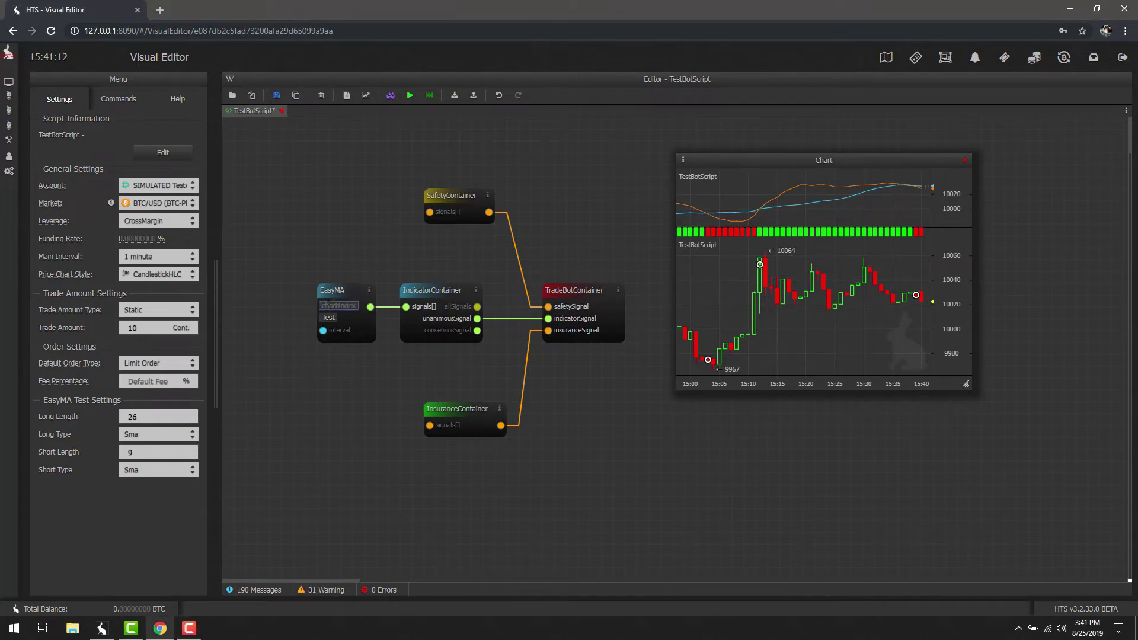
pyautogui.click(330, 317)
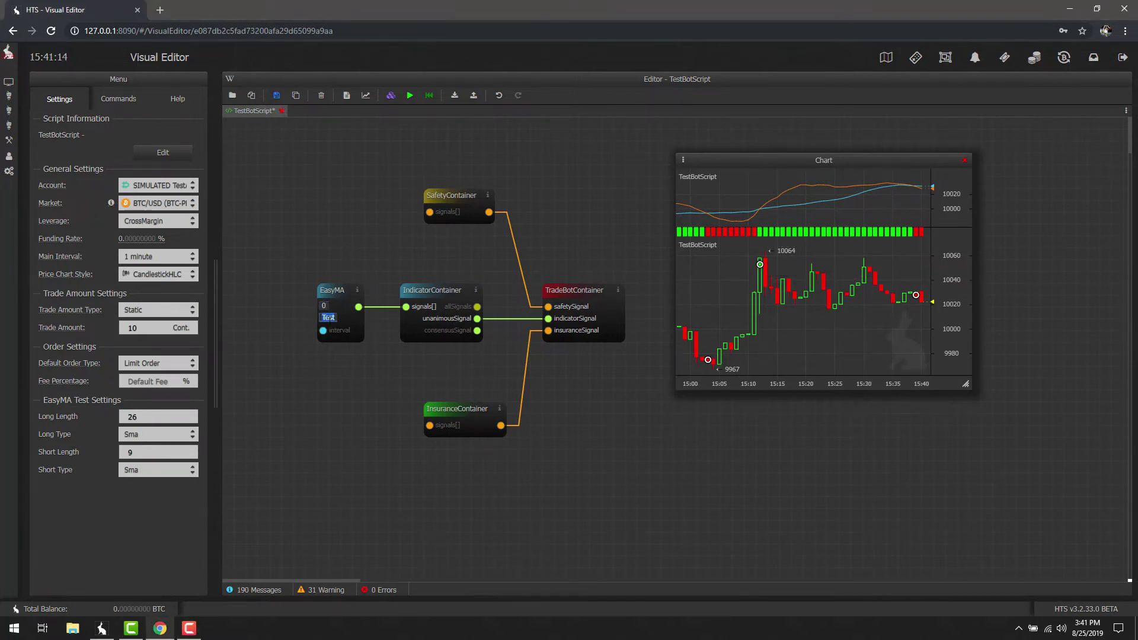
pyautogui.write('EasyMAOne')
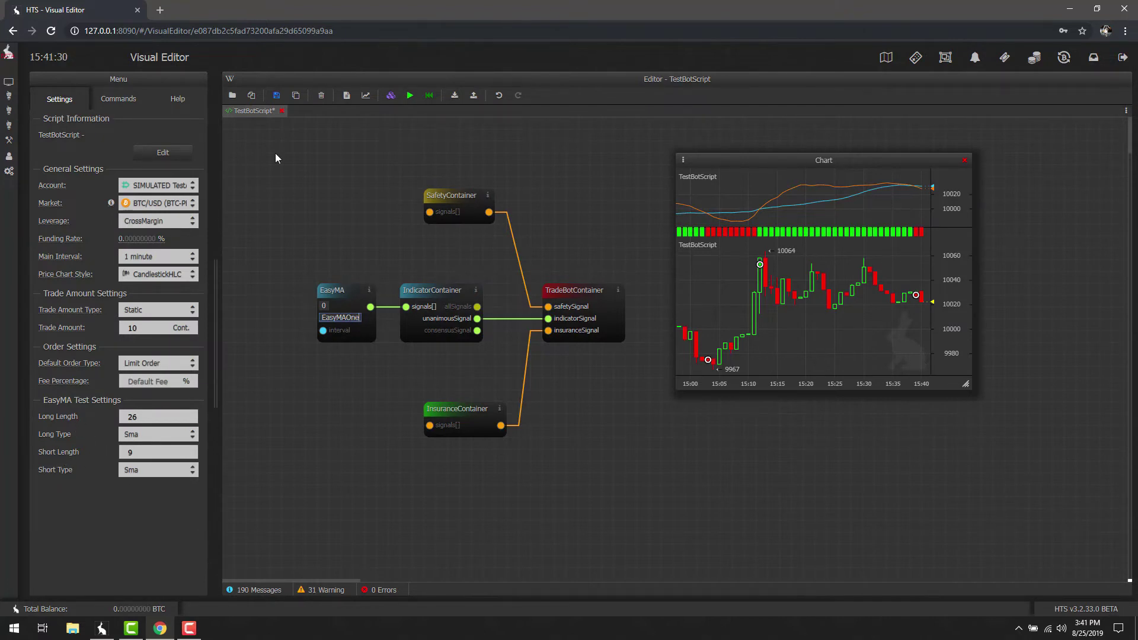
# Step: Save and rerun the quick backtest, then check the order details of the chart's trade markers
pyautogui.click(276, 95)
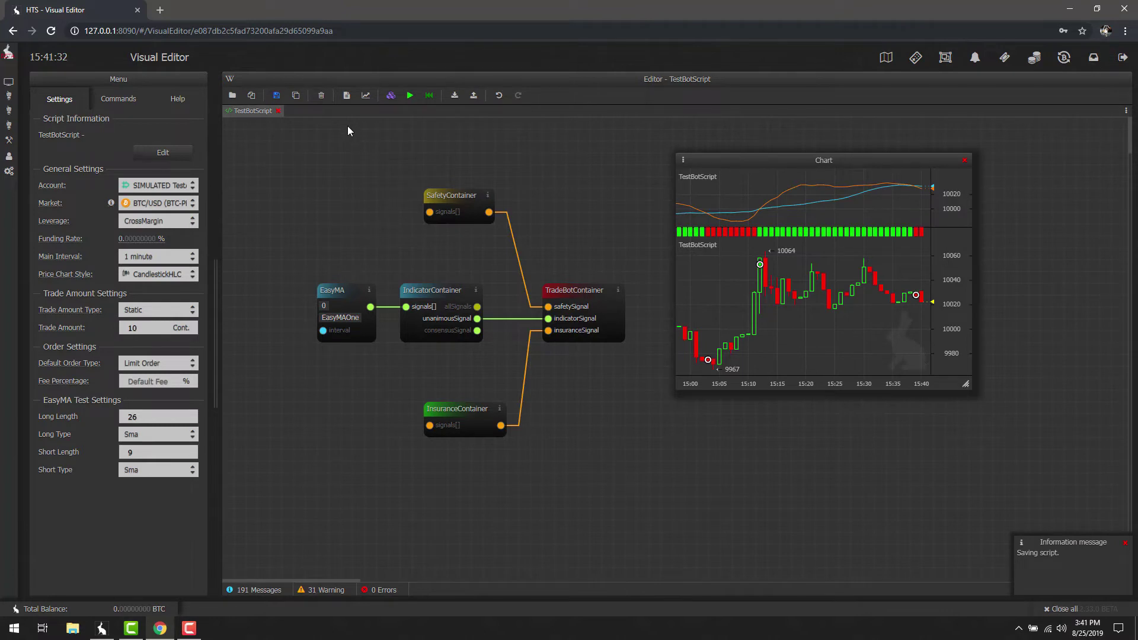
pyautogui.click(389, 96)
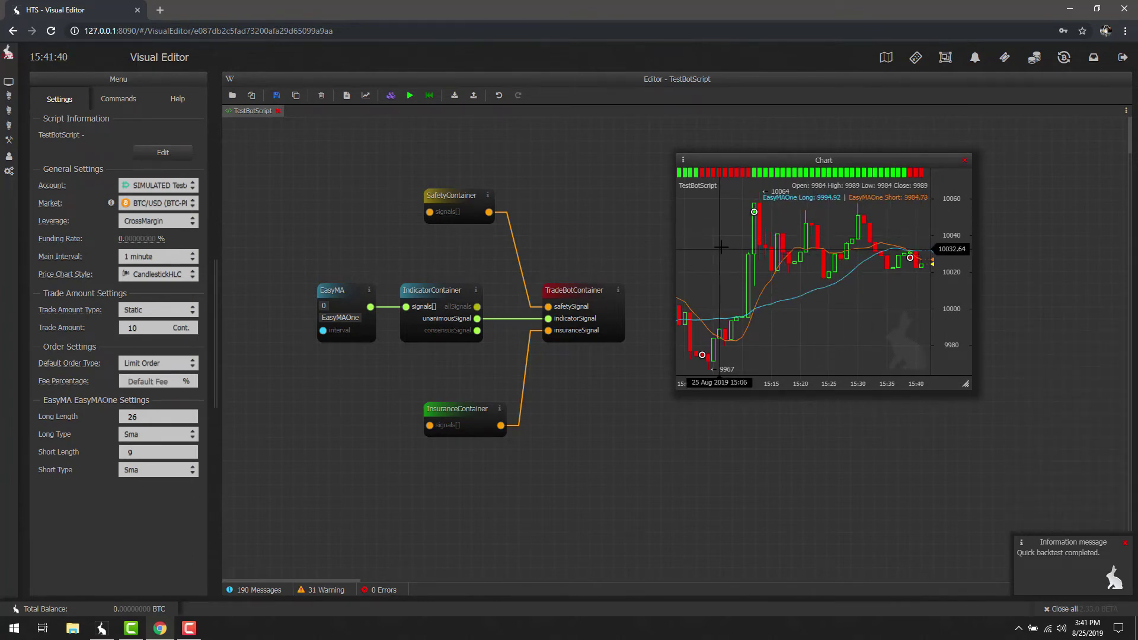
pyautogui.moveTo(702, 357)
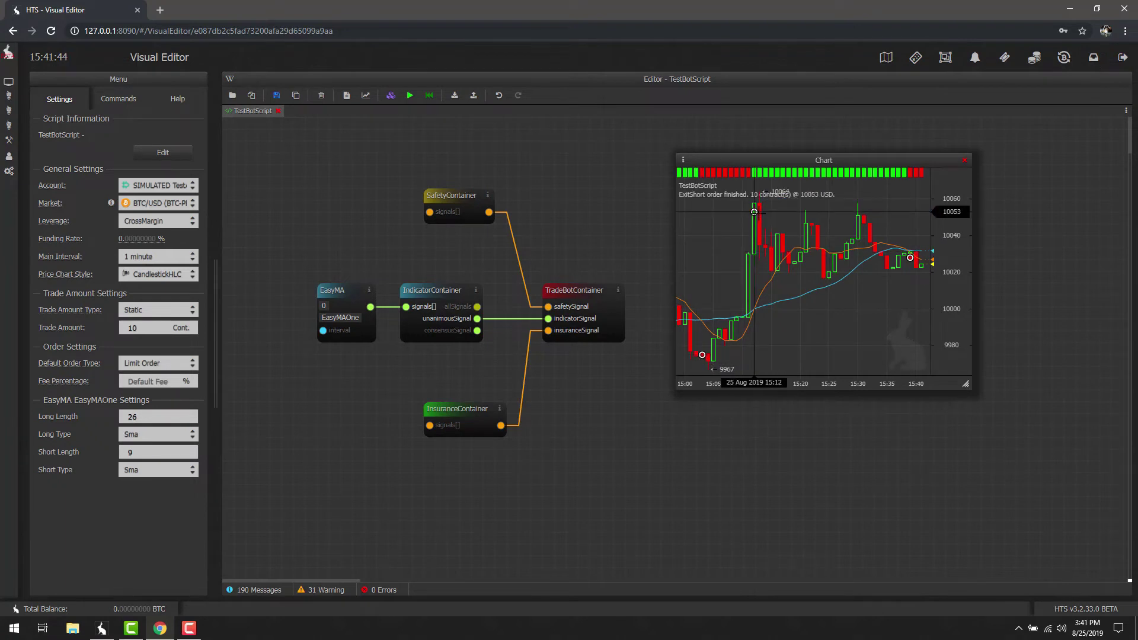
pyautogui.moveTo(754, 212)
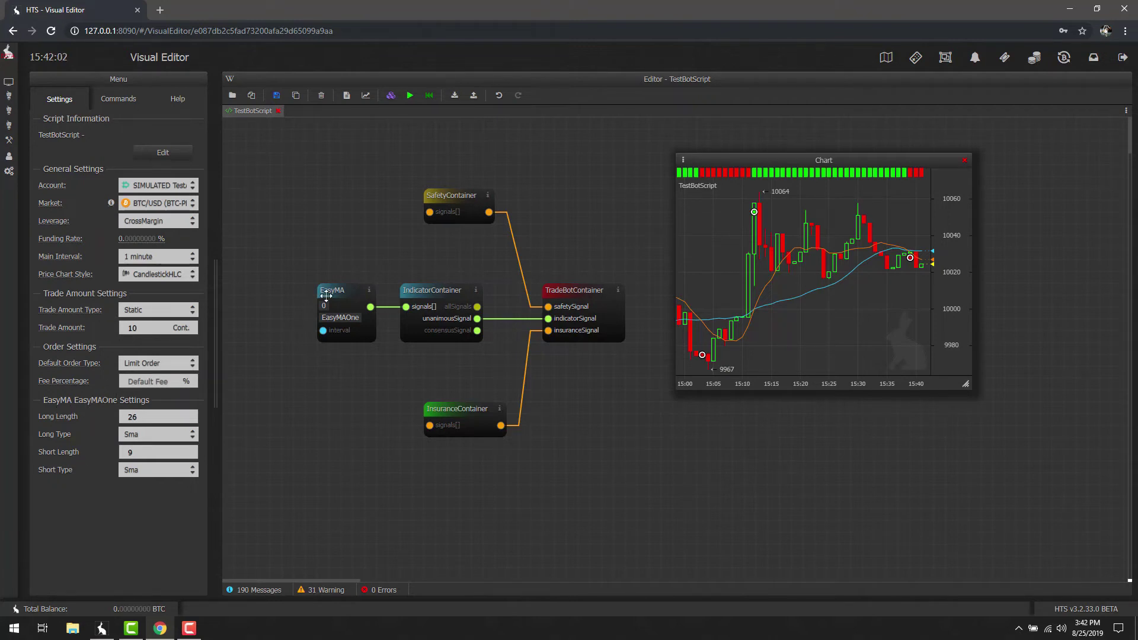
# Step: Leave the Long Type at Sma, move the EasyMA node higher, and list the IndicatorContainer's indicators
pyautogui.click(163, 436)
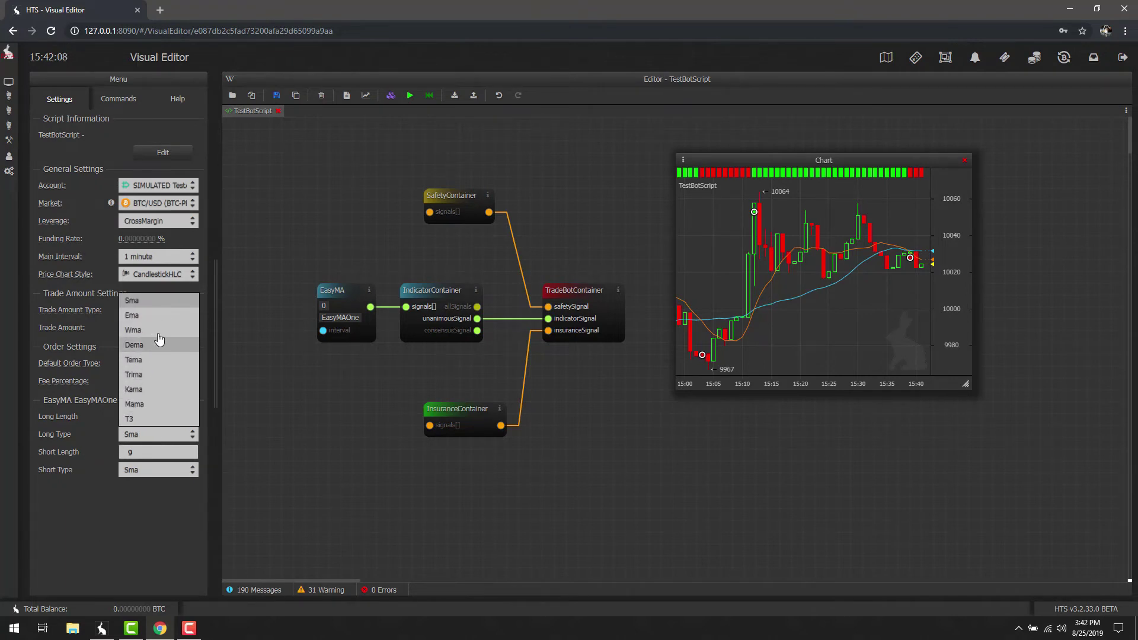
pyautogui.click(98, 437)
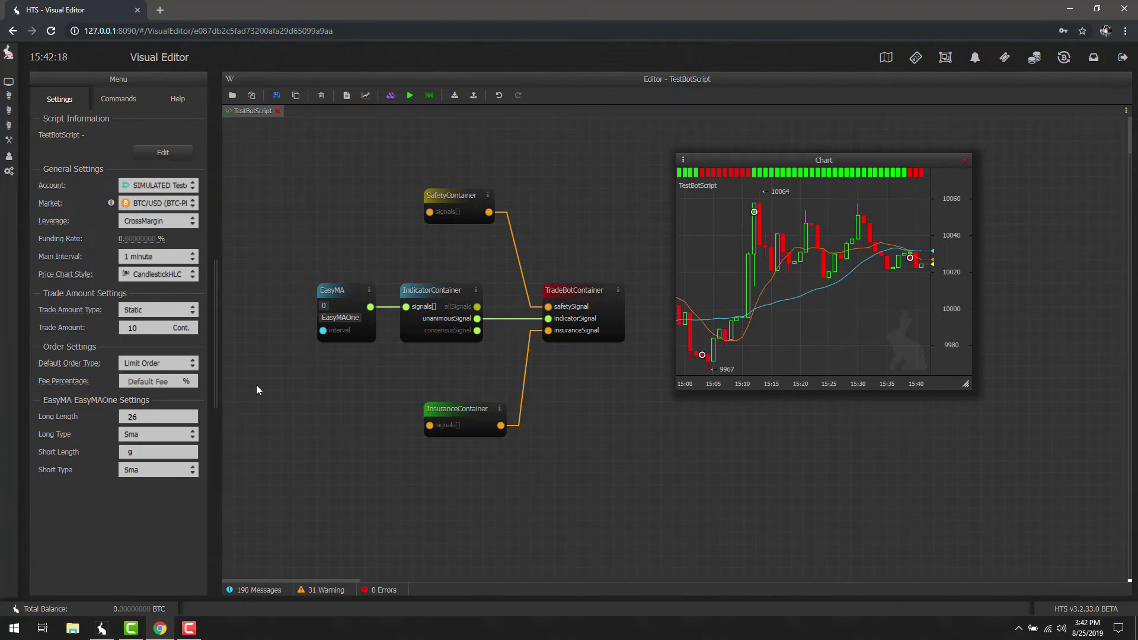
pyautogui.moveTo(336, 285); pyautogui.dragTo(336, 236)
pyautogui.click(406, 306)
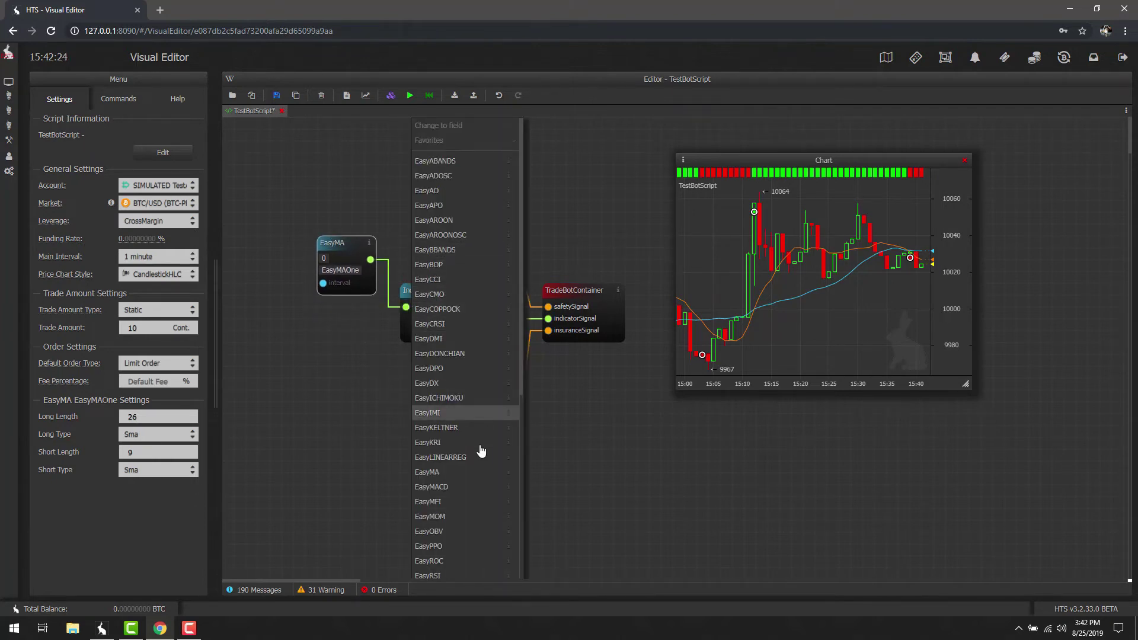
# Step: Add an EasyRSI node below EasyMA with chart index 1 and name 'EasyRSIONe'
pyautogui.scroll(-3, 476, 521)
pyautogui.click(454, 560)
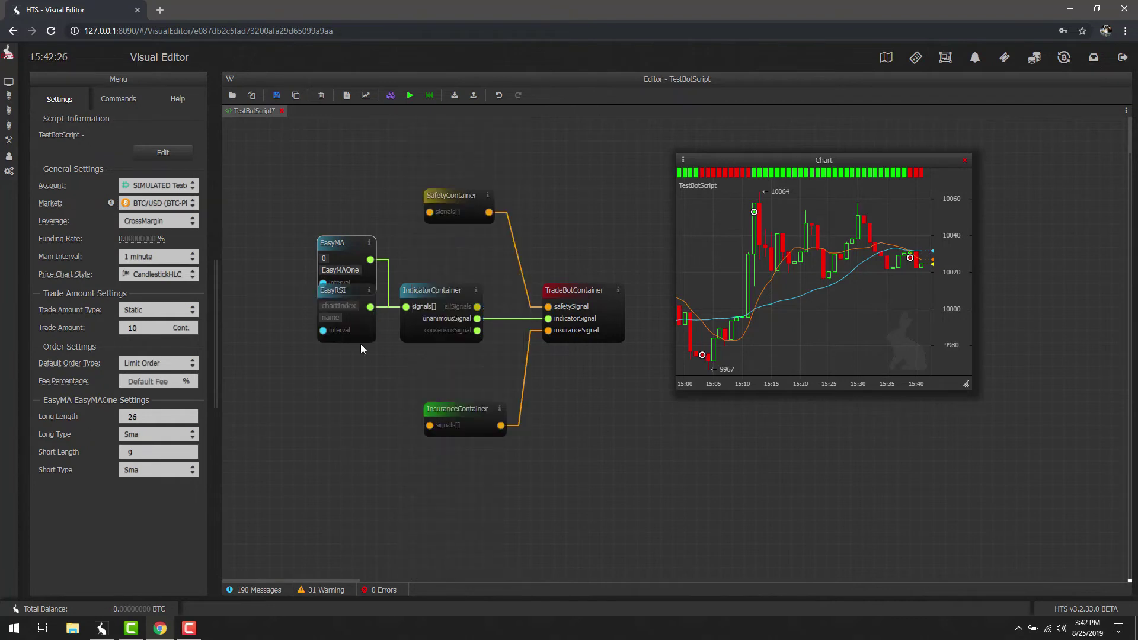
pyautogui.moveTo(331, 290); pyautogui.dragTo(331, 325)
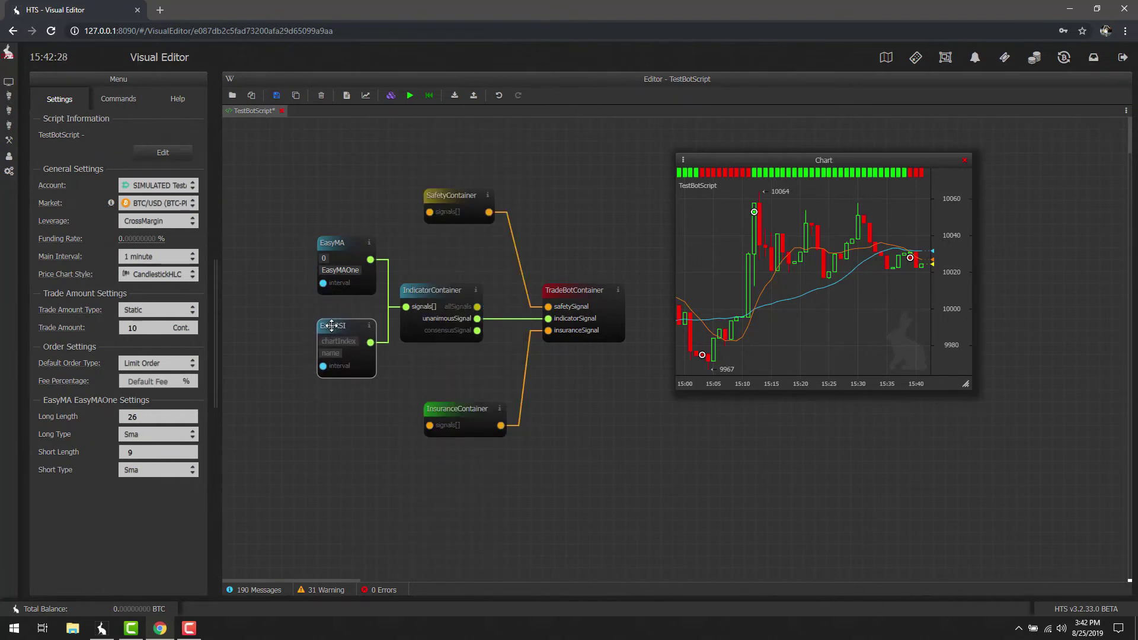
pyautogui.click(322, 341)
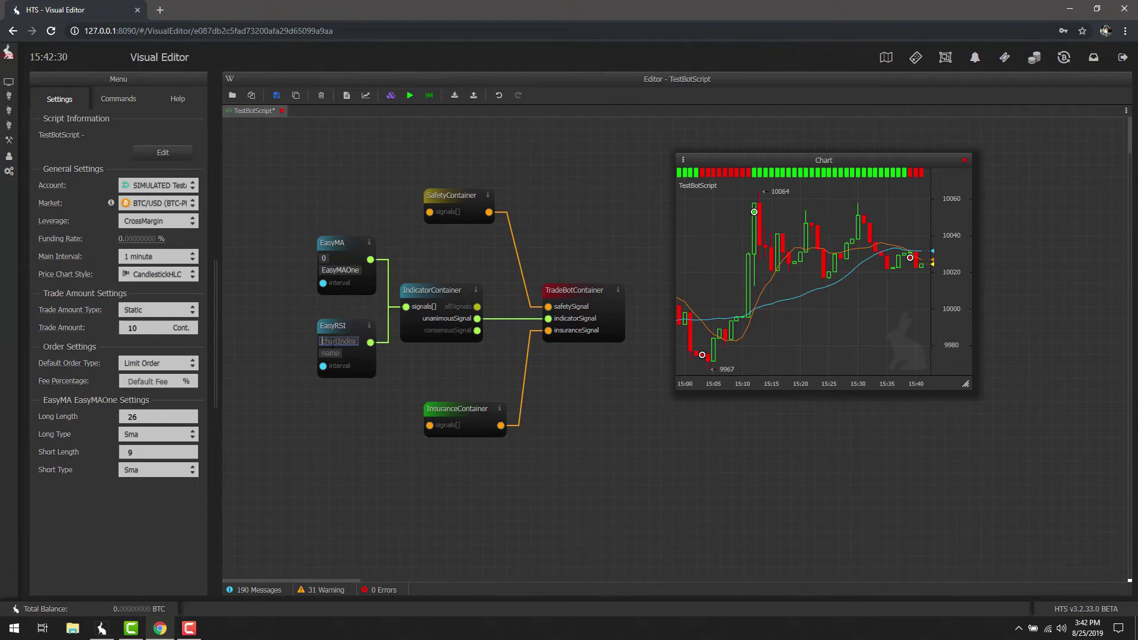
pyautogui.write('1')
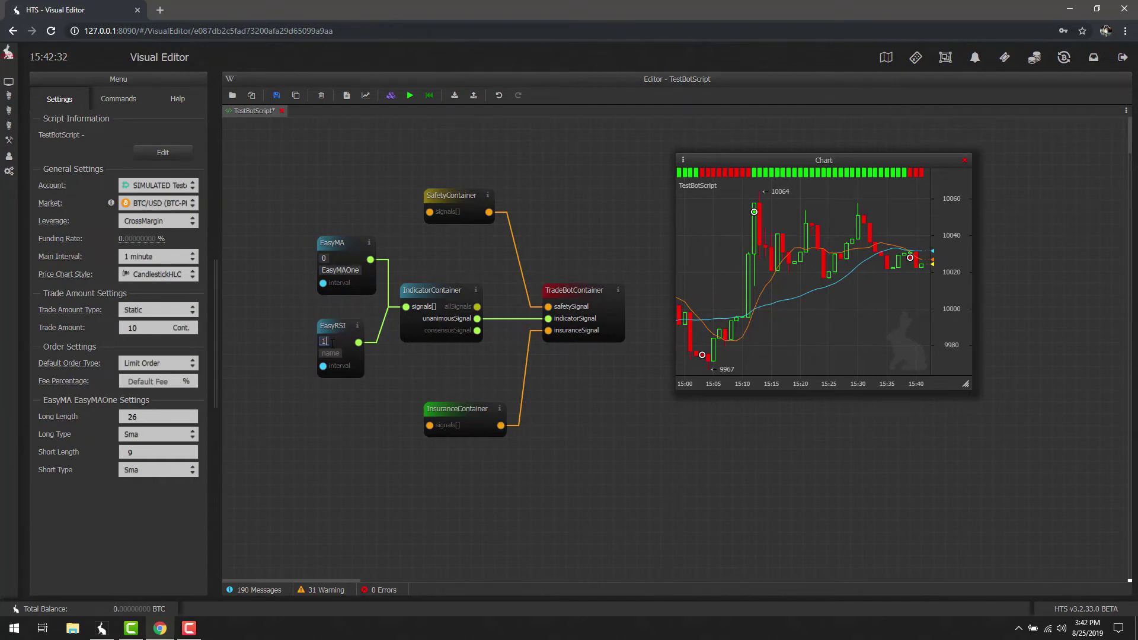
pyautogui.press('Tab')
pyautogui.write('EasyRSIONe')
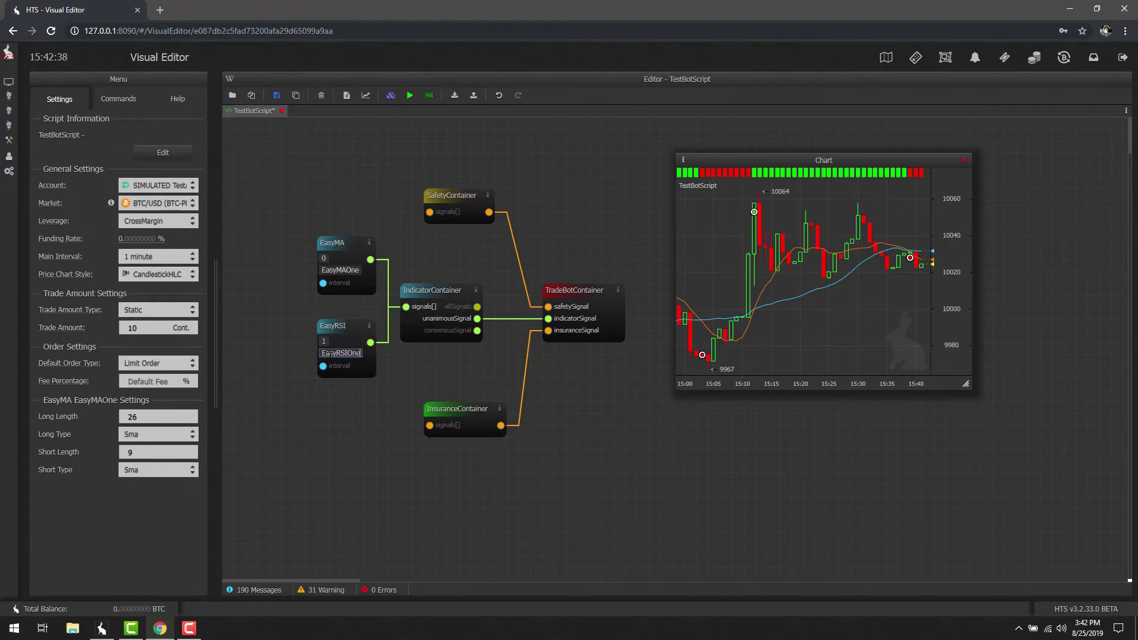
# Step: Save the script, run a quick backtest, and pan the chart to earlier candles
pyautogui.click(352, 415)
pyautogui.click(276, 95)
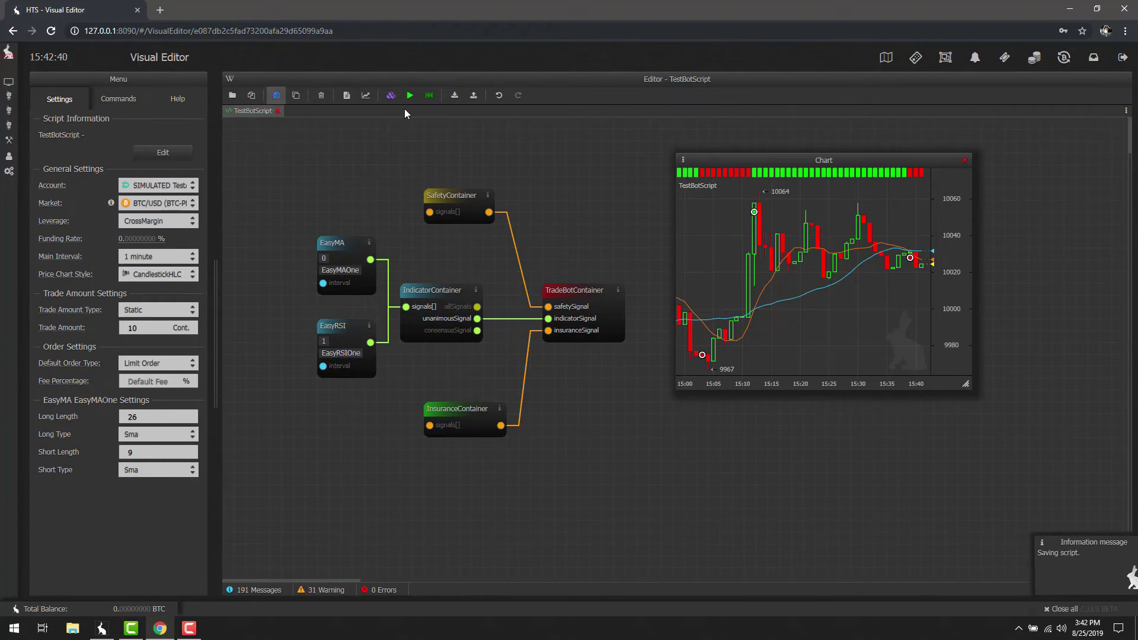
pyautogui.click(409, 96)
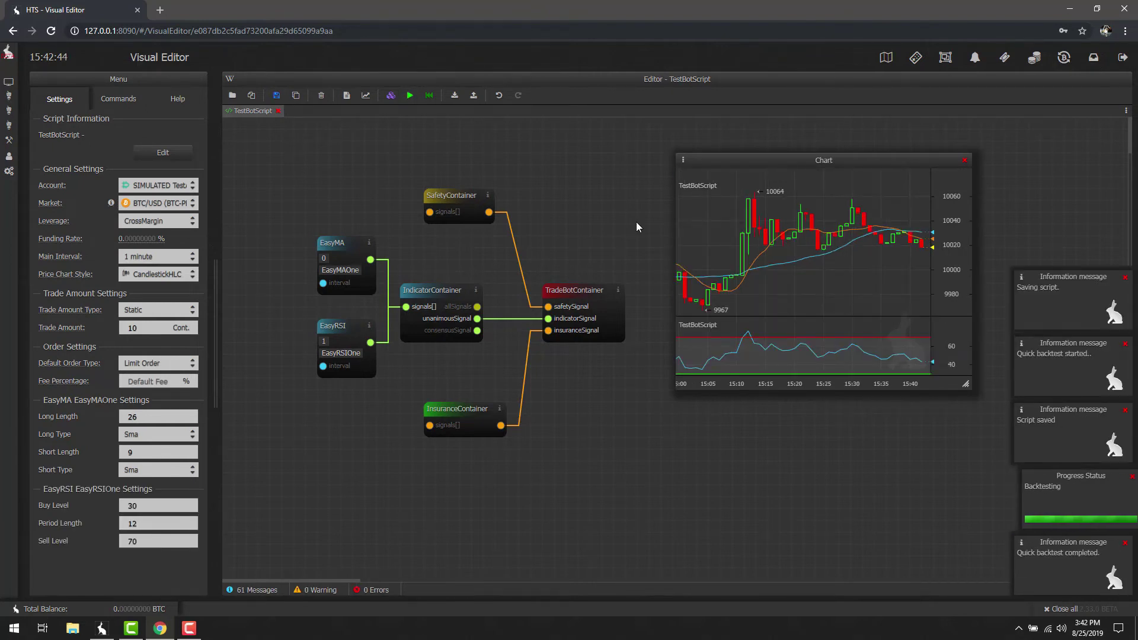
pyautogui.scroll(-3, 798, 329)
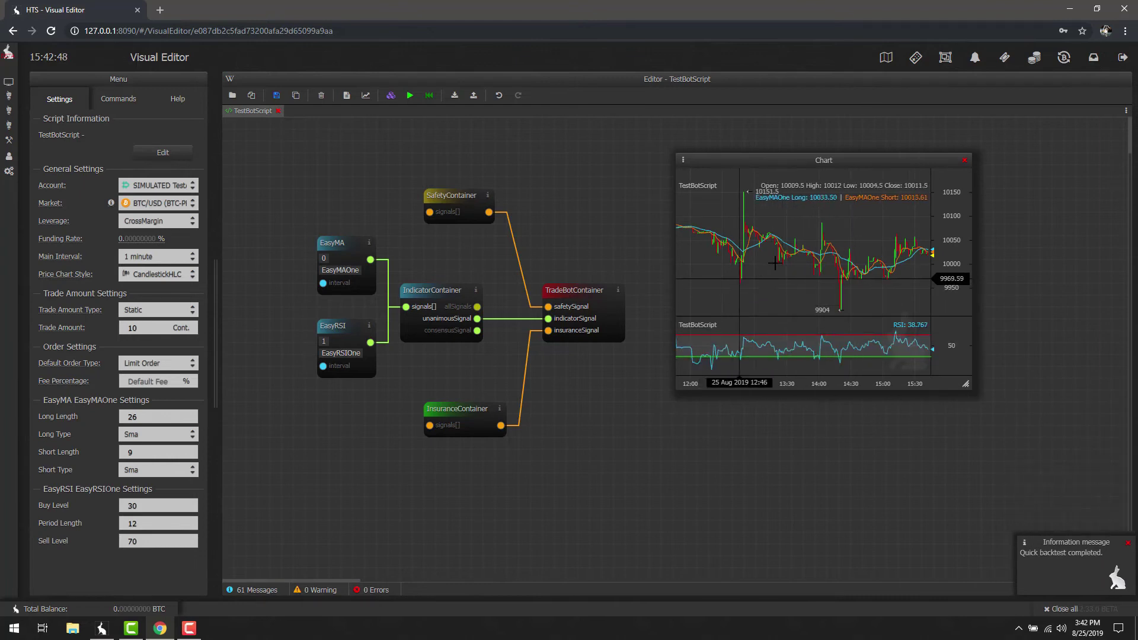
pyautogui.moveTo(748, 285); pyautogui.dragTo(753, 260)
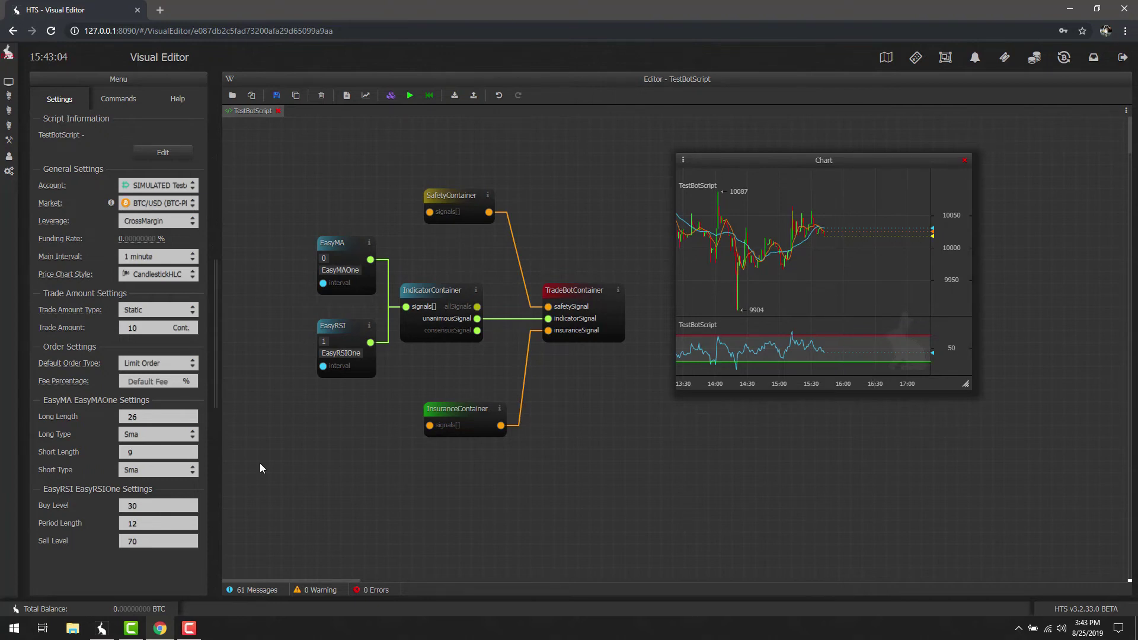
# Step: Change the EasyRSI Sell Level to 65, save, and rerun the quick backtest
pyautogui.click(140, 539)
pyautogui.press('BackSpace')
pyautogui.press('BackSpace')
pyautogui.write('65')
pyautogui.click(277, 95)
pyautogui.click(409, 95)
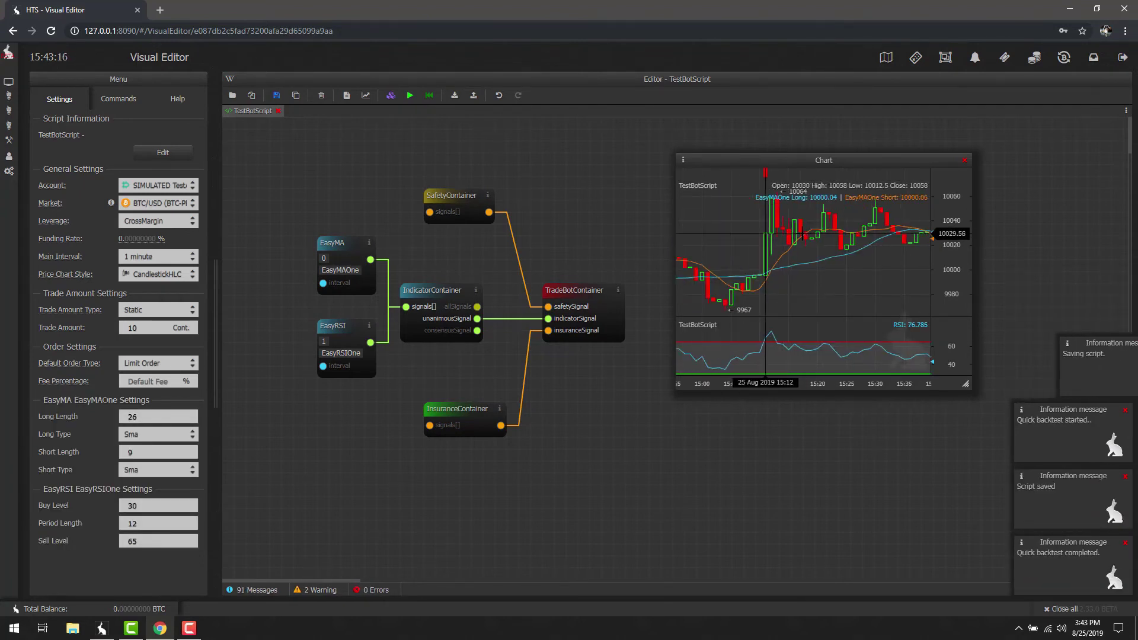
pyautogui.scroll(6, 771, 267)
pyautogui.scroll(8, 785, 298)
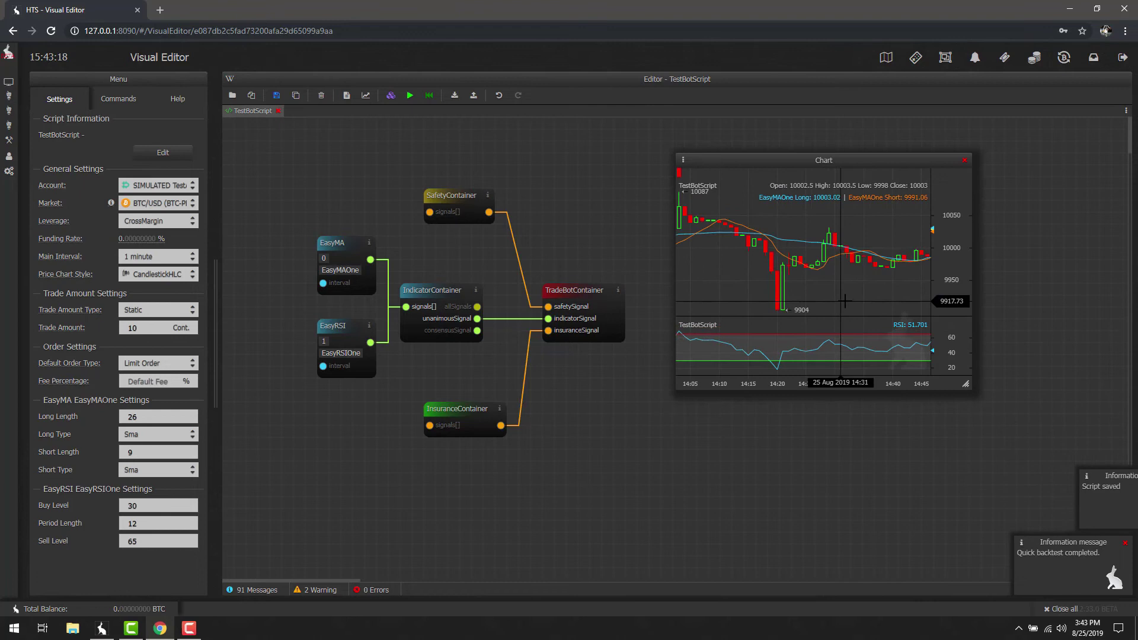
pyautogui.scroll(10, 785, 302)
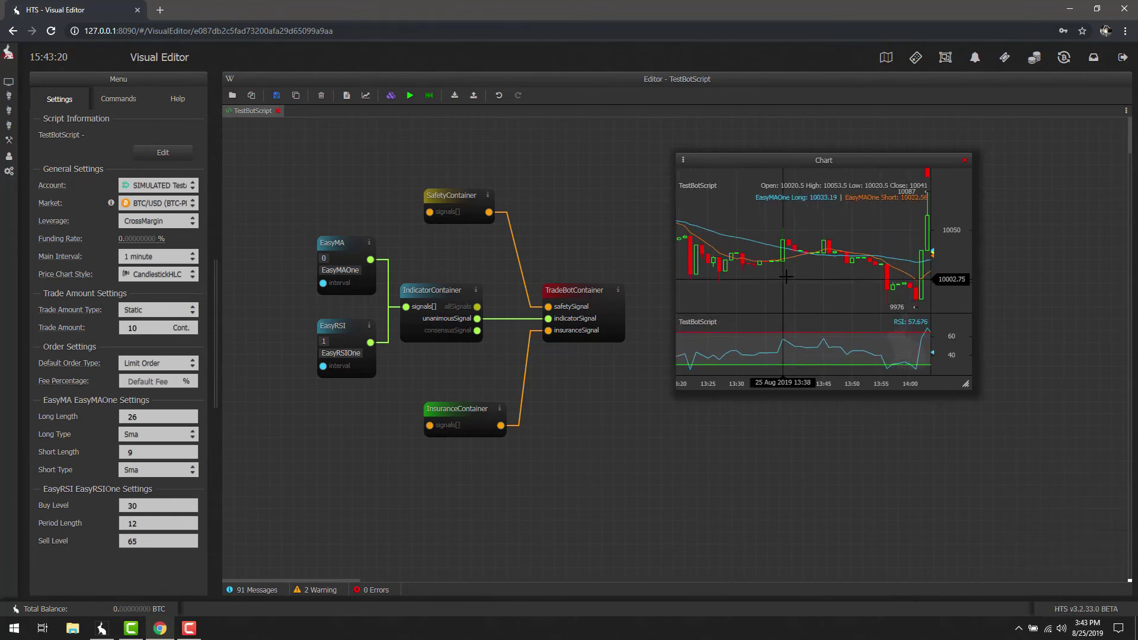
pyautogui.scroll(10, 892, 264)
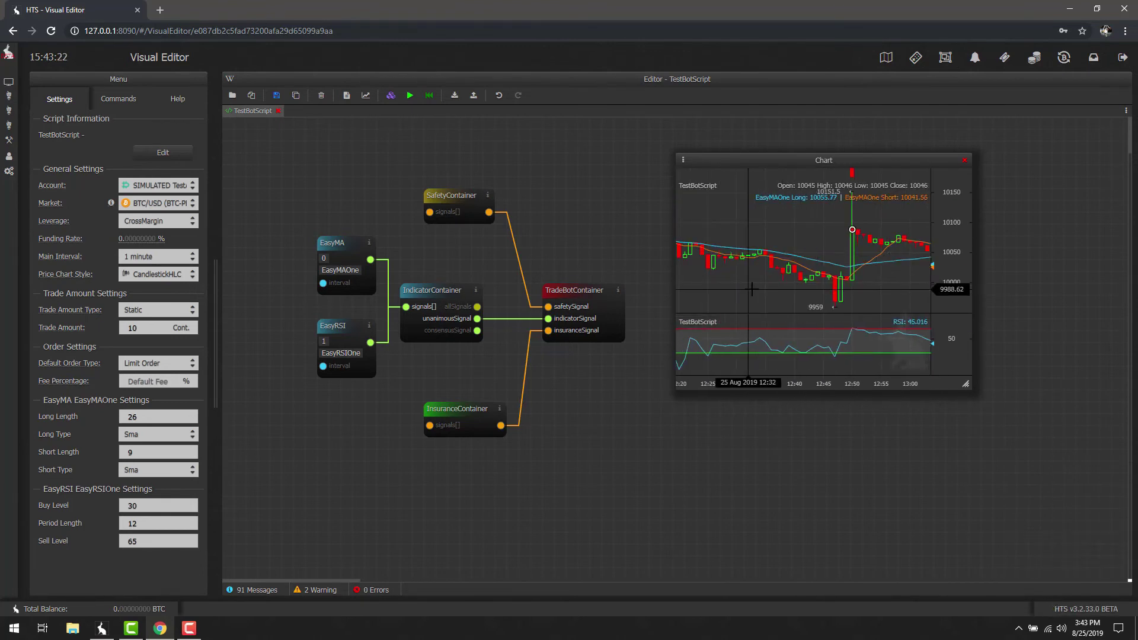
pyautogui.scroll(4, 897, 276)
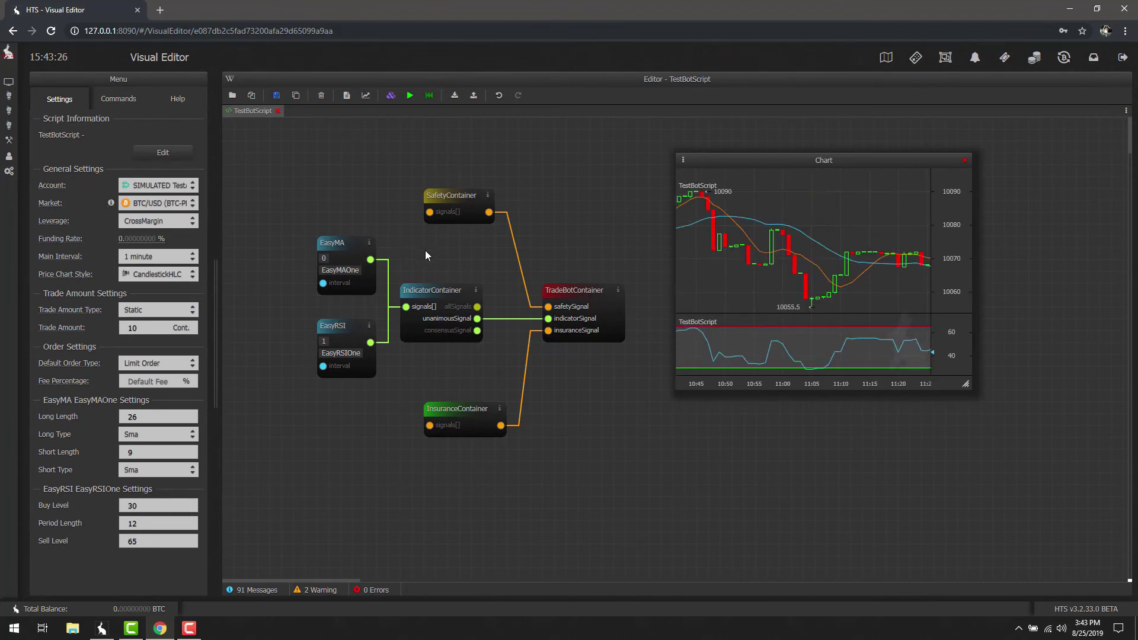
# Step: Add a StopLoss safety node above the SafetyContainer
pyautogui.rightClick(428, 211)
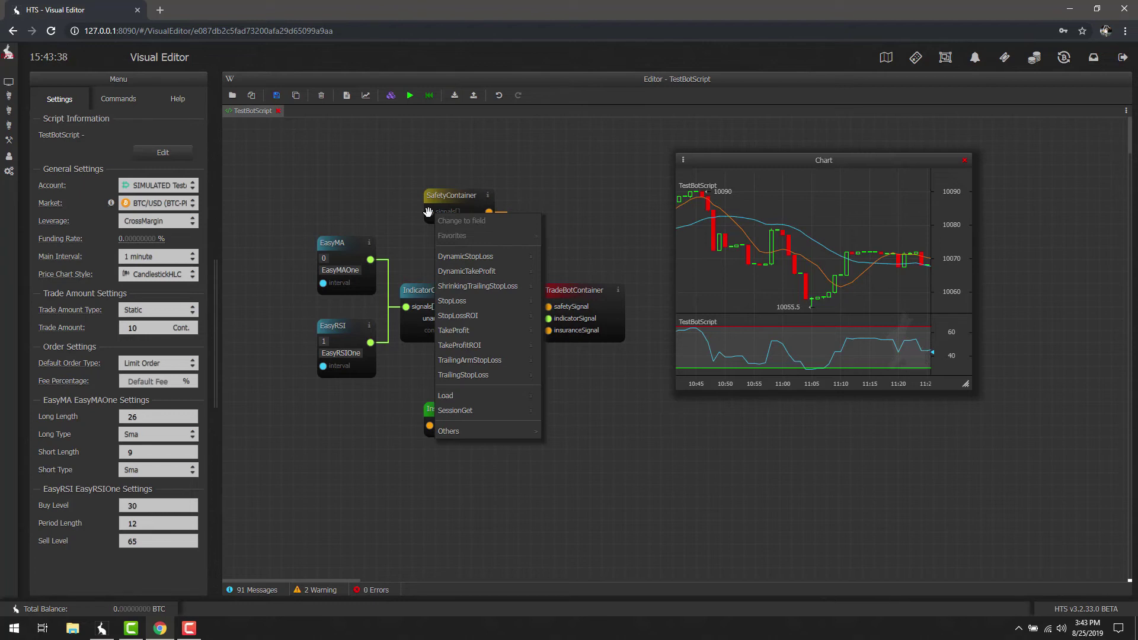
pyautogui.click(451, 300)
pyautogui.moveTo(361, 192); pyautogui.dragTo(365, 142)
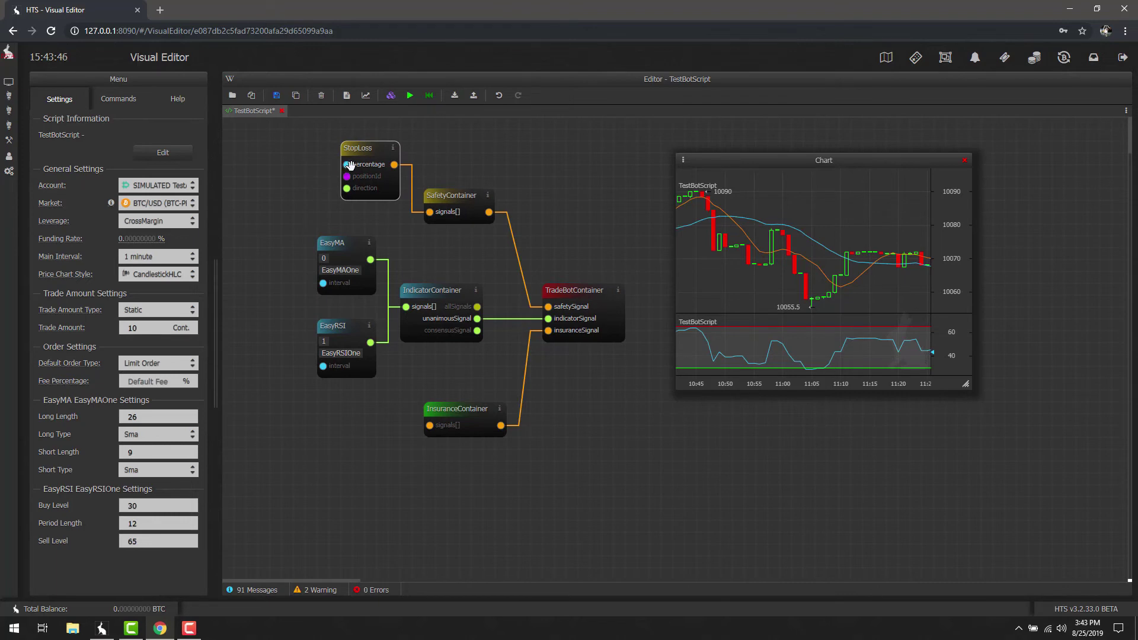
# Step: Feed the stop-loss percentage from an Input labelled 'StopLoss (%)' with default 2
pyautogui.rightClick(345, 165)
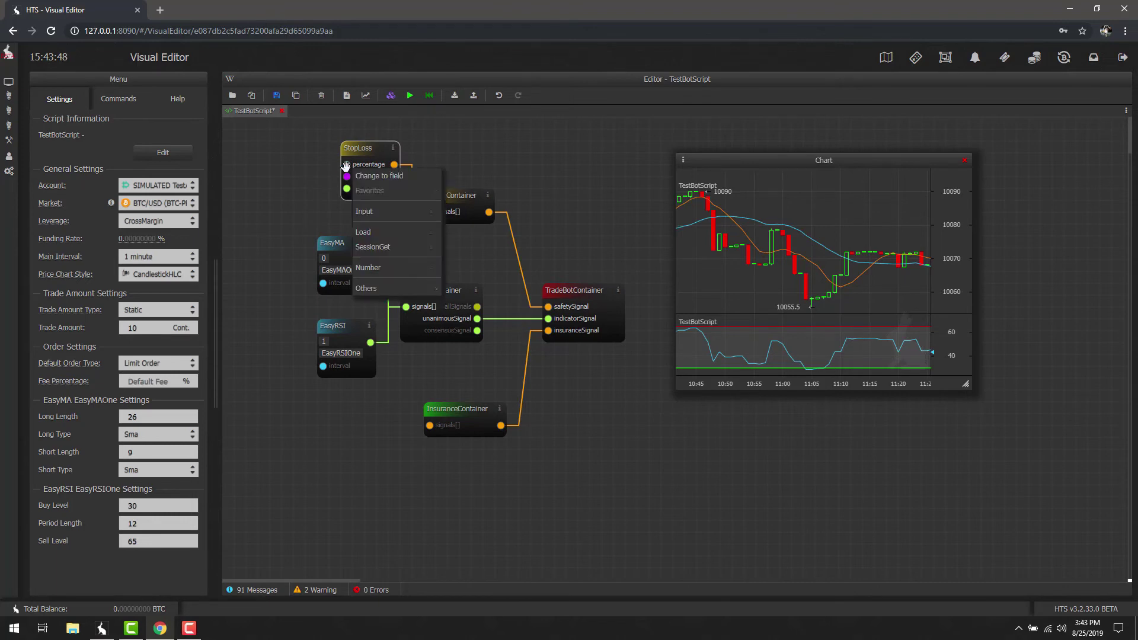
pyautogui.click(363, 213)
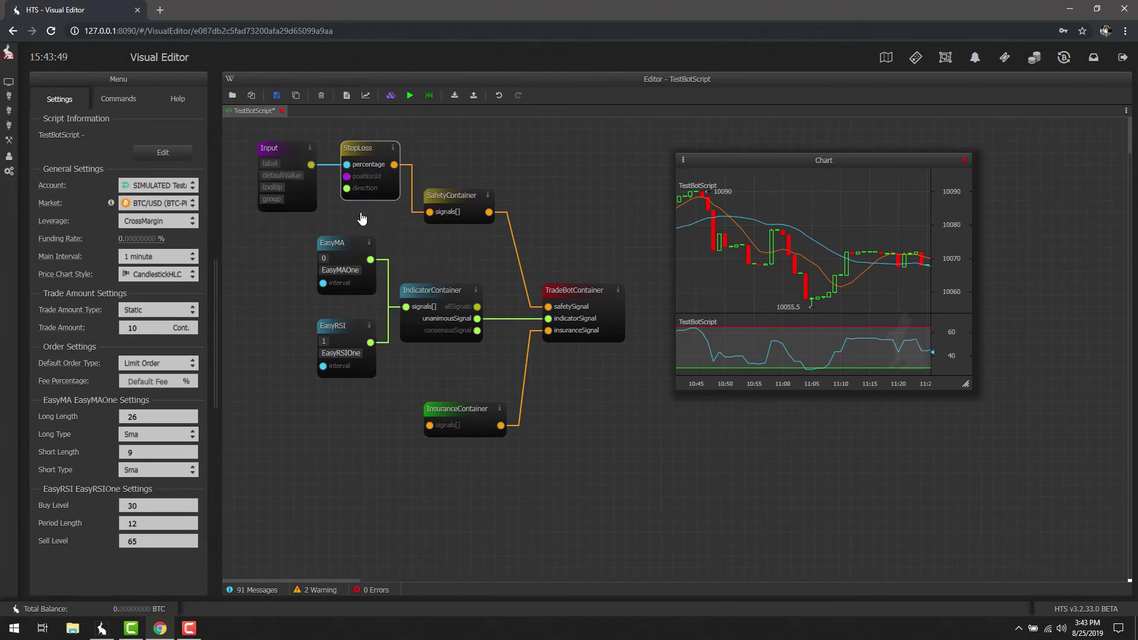
pyautogui.click(264, 163)
pyautogui.write('StopLoss')
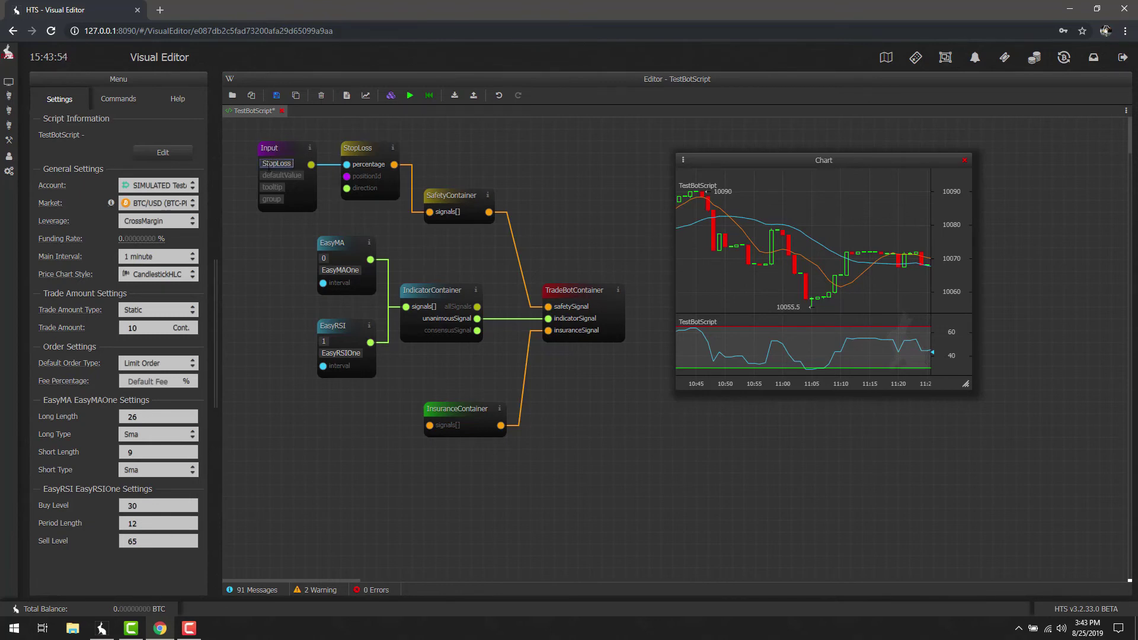
pyautogui.write(' (%)')
pyautogui.press('Tab')
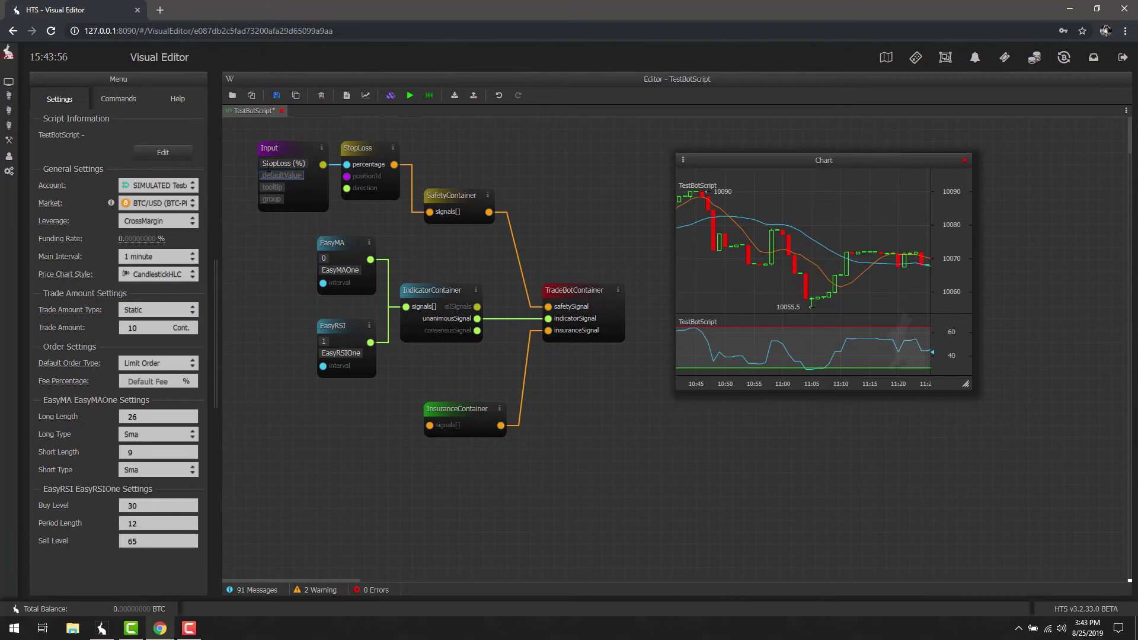
pyautogui.write('2')
# Step: Save the script and run a quick backtest with the stop loss
pyautogui.click(277, 95)
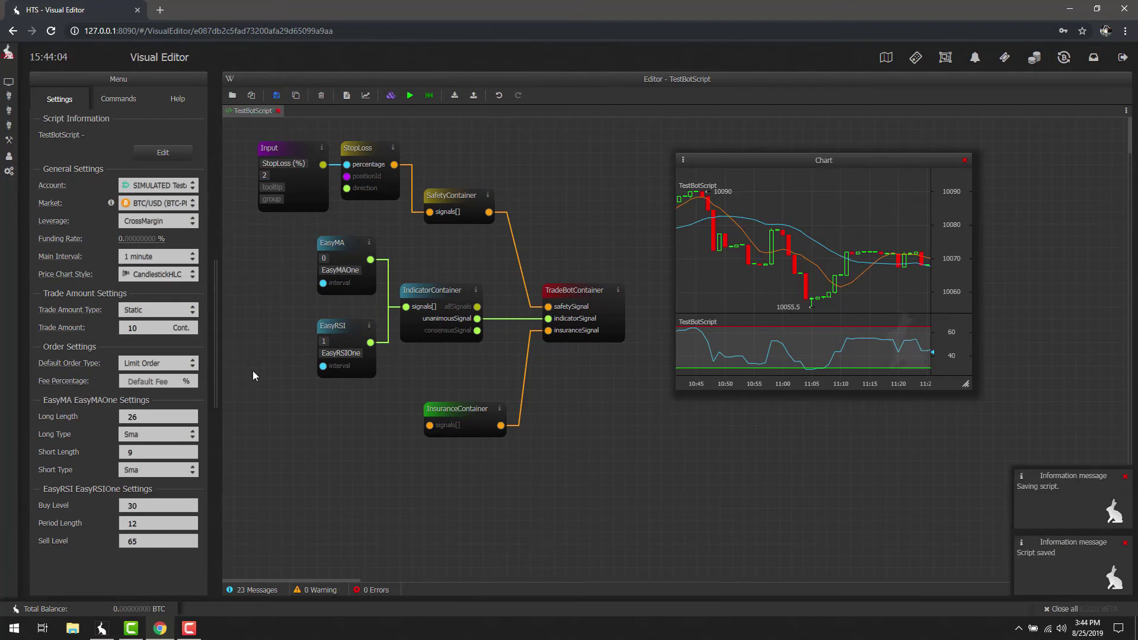
pyautogui.click(281, 99)
pyautogui.click(410, 95)
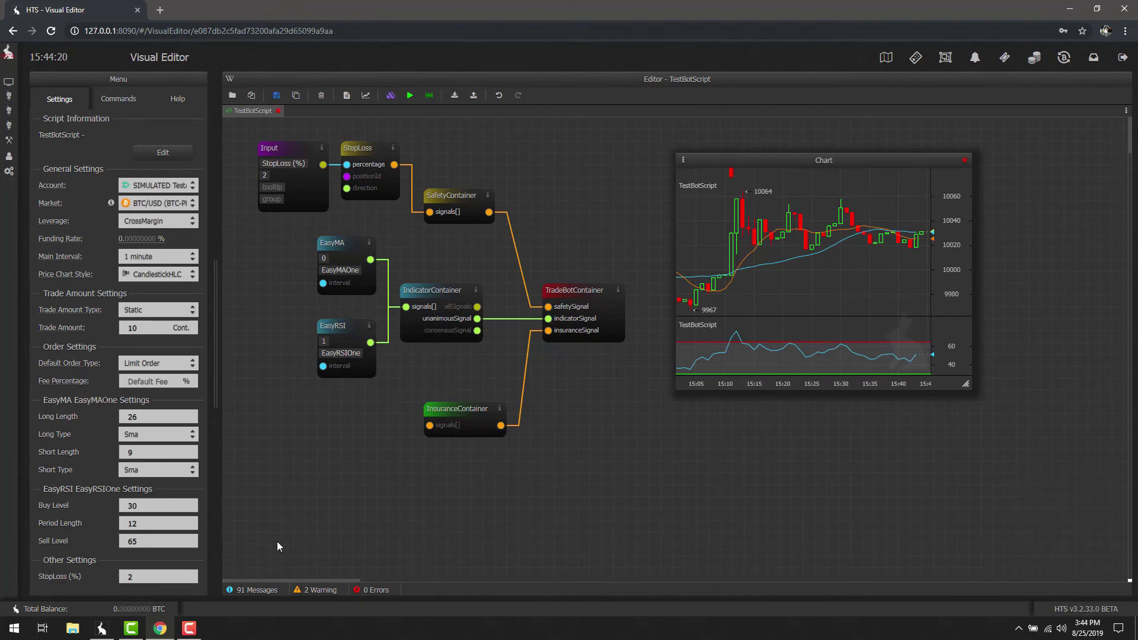
# Step: Connect an OvercomeFeeCosts insurance to the InsuranceContainer's signals port, save the script, and quick-backtest it
pyautogui.click(425, 422)
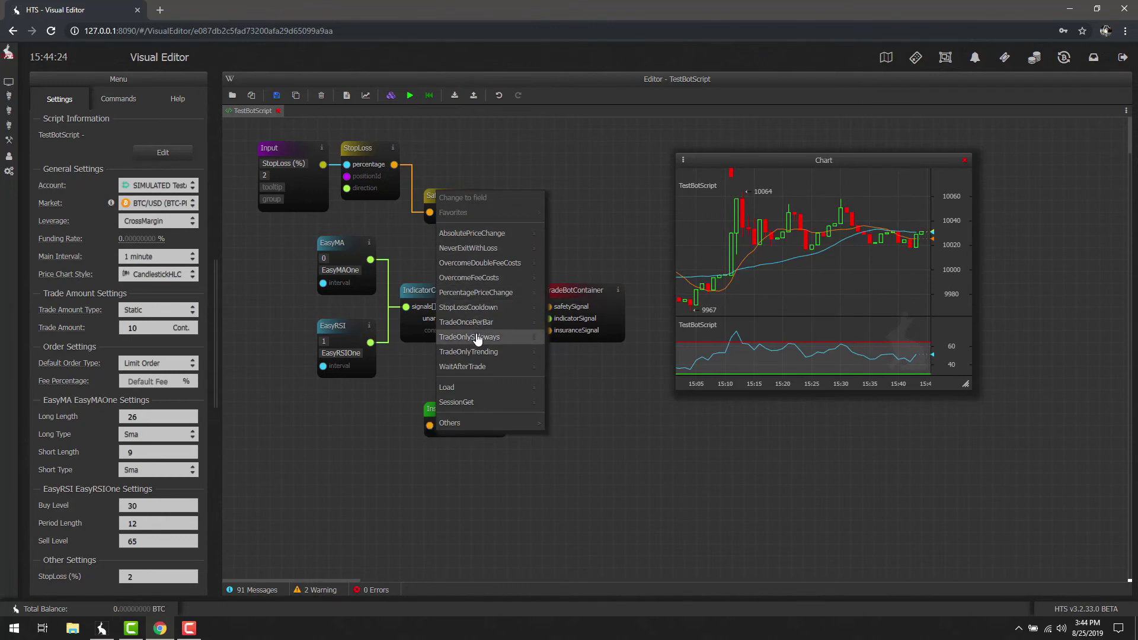
pyautogui.click(498, 280)
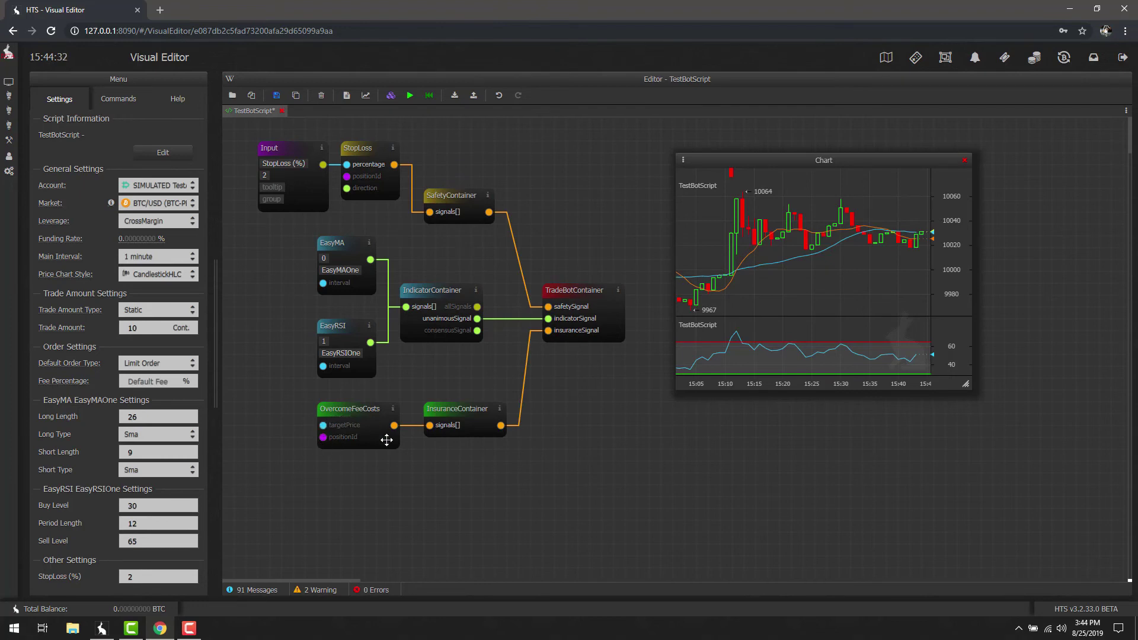
pyautogui.moveTo(395, 409)
pyautogui.click(276, 95)
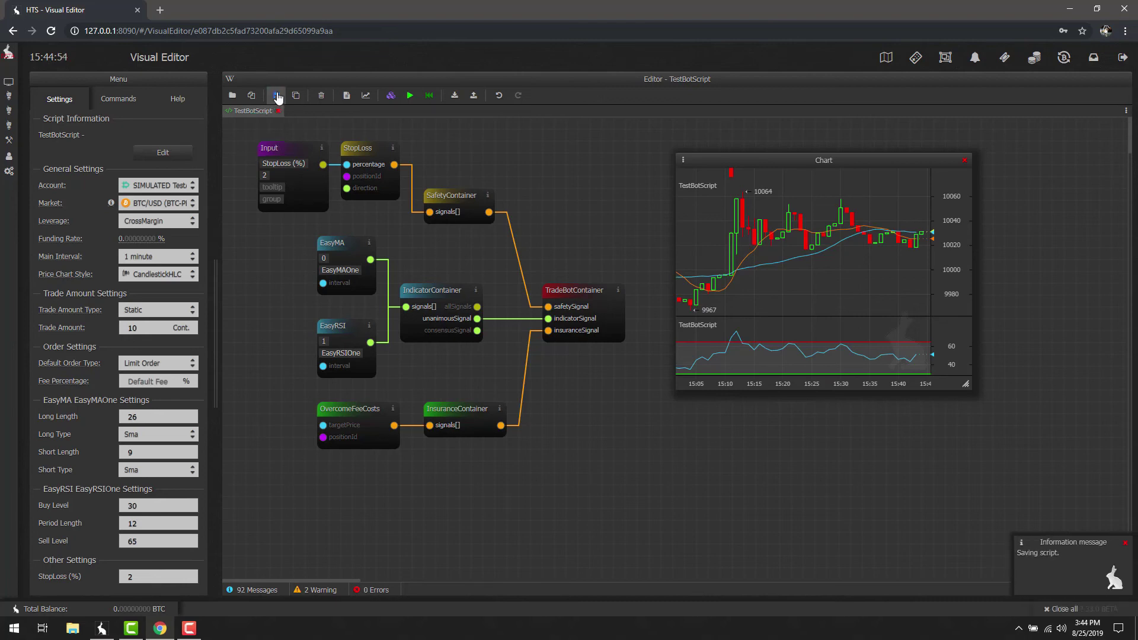
pyautogui.click(409, 102)
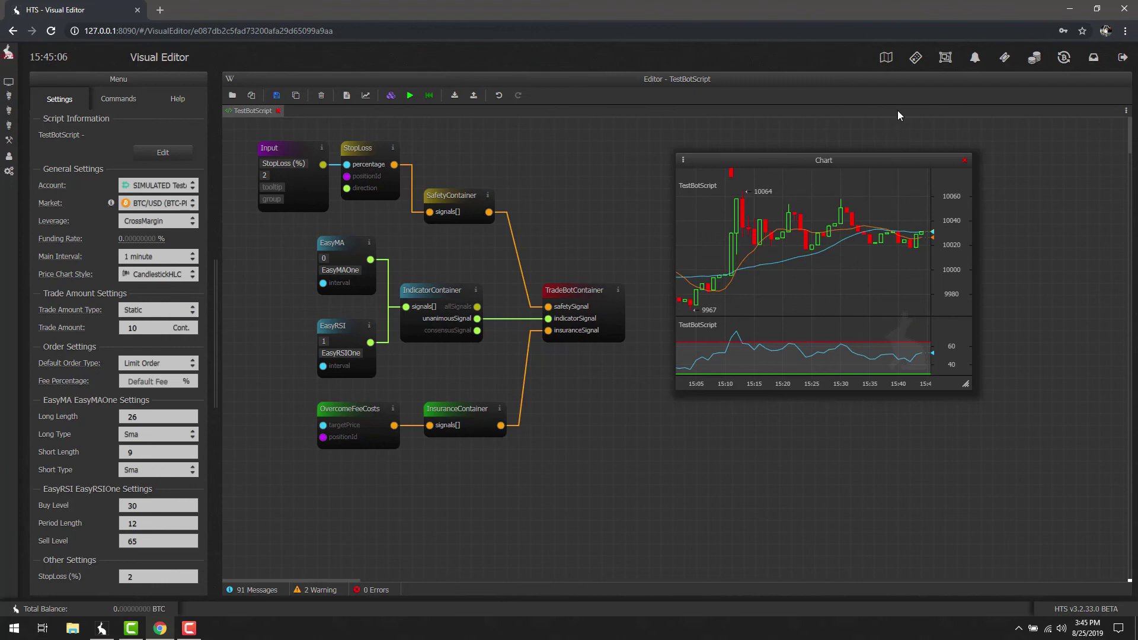
# Step: Check the bot's trade history, showing one completed short of 10 contracts, then close it
pyautogui.click(921, 72)
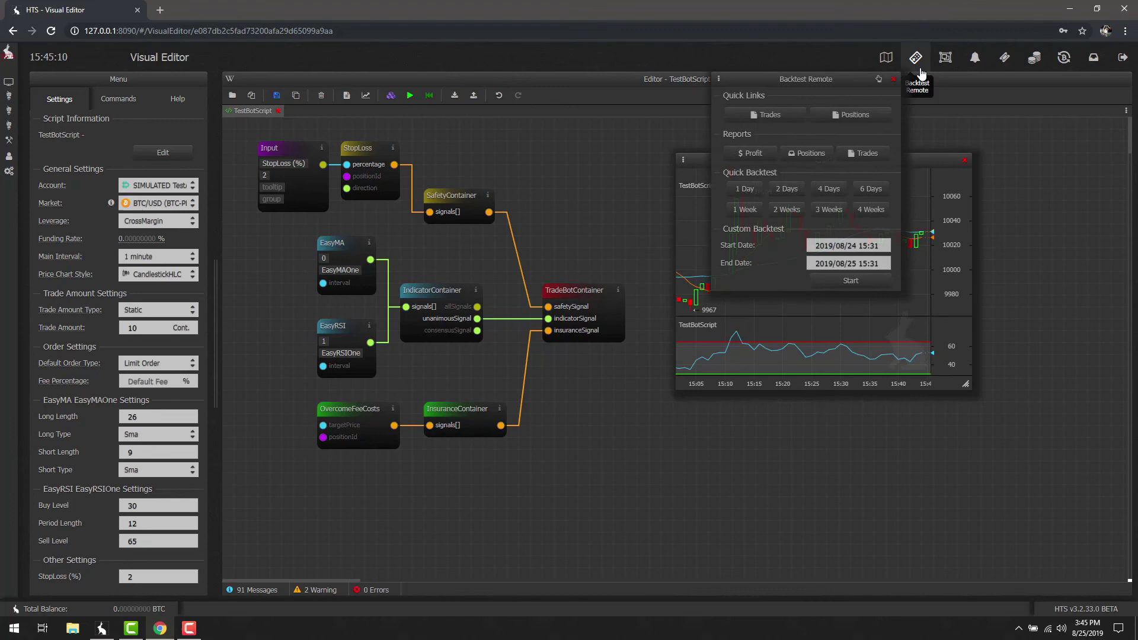
pyautogui.click(781, 117)
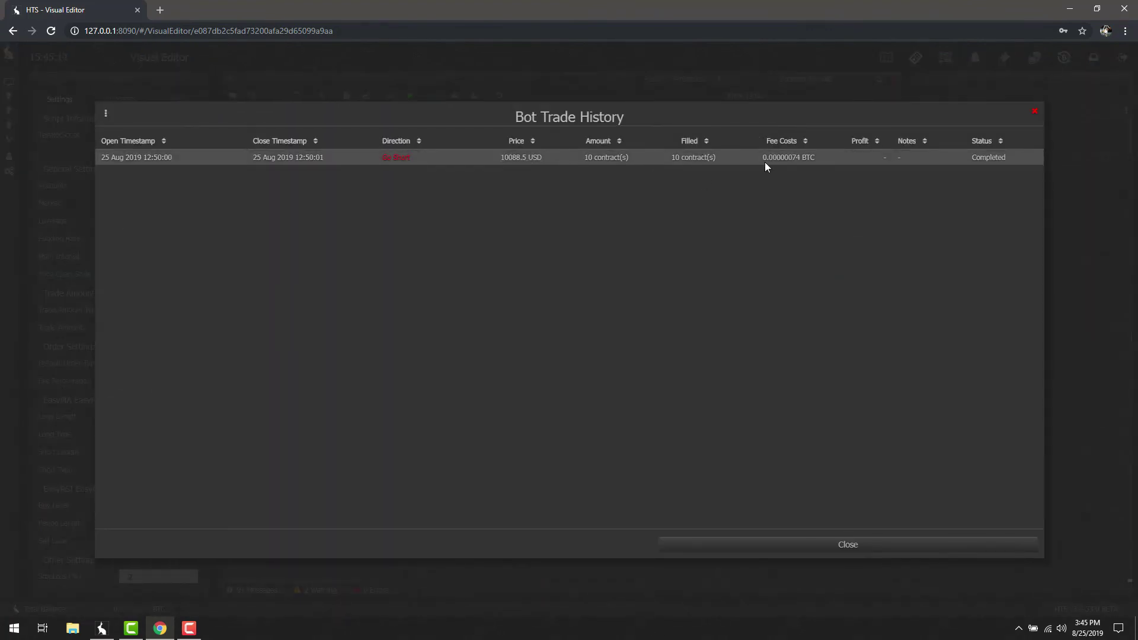
pyautogui.click(1031, 111)
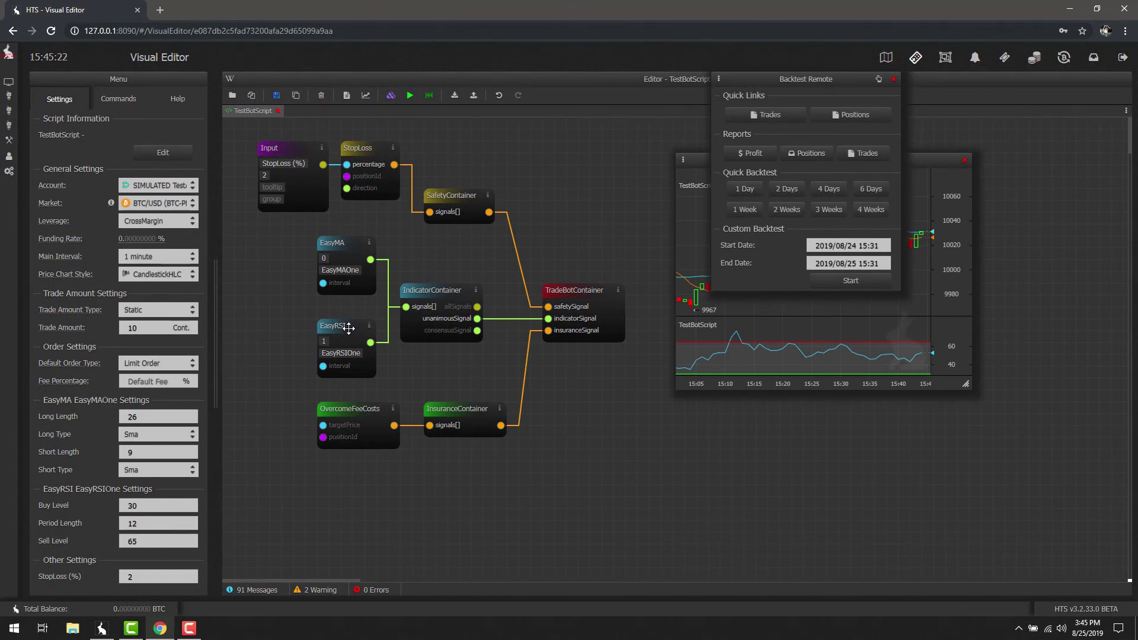
# Step: Delete the EasyRSI node and browse the 4-day backtest's many long and short trades
pyautogui.click(348, 328)
pyautogui.press('Delete')
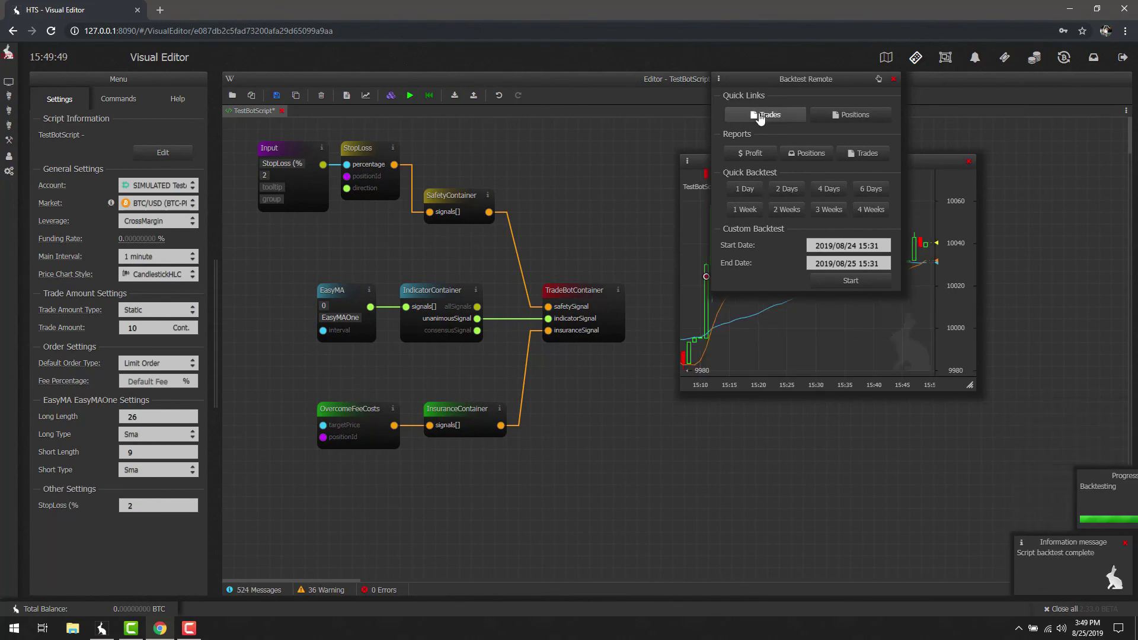
pyautogui.click(761, 119)
pyautogui.scroll(-5, 752, 355)
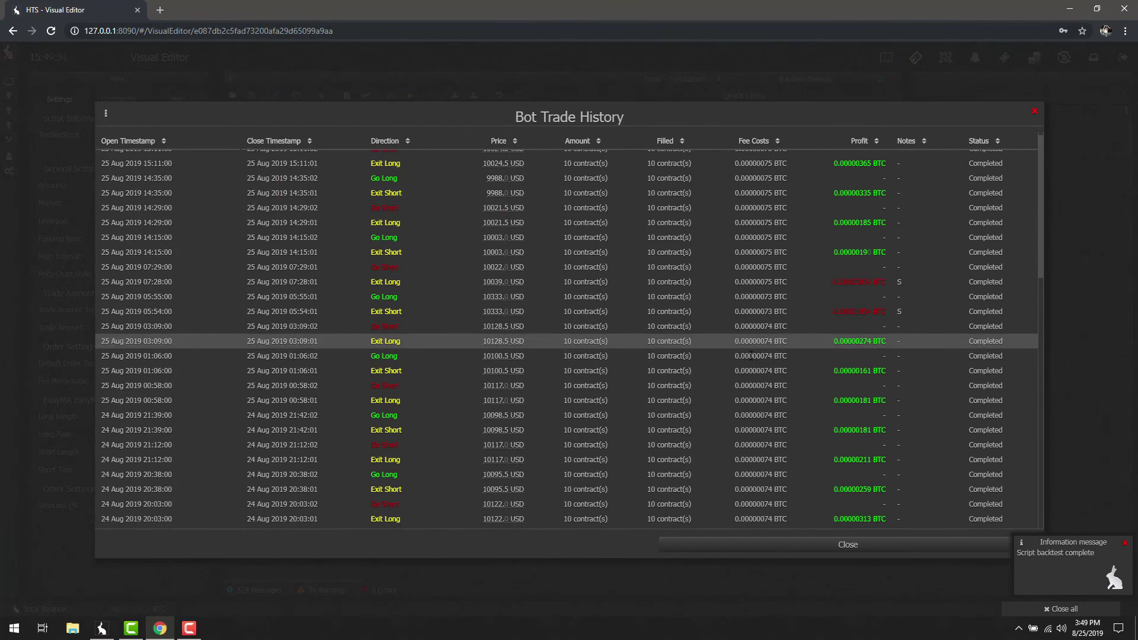
pyautogui.scroll(-5, 751, 354)
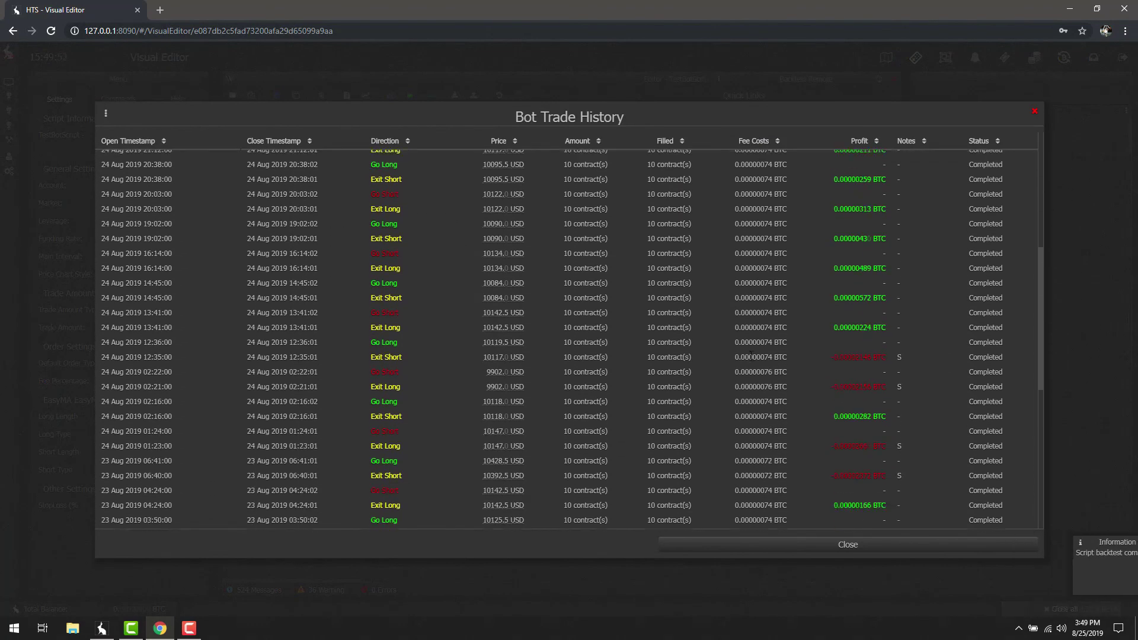
pyautogui.scroll(10, 751, 356)
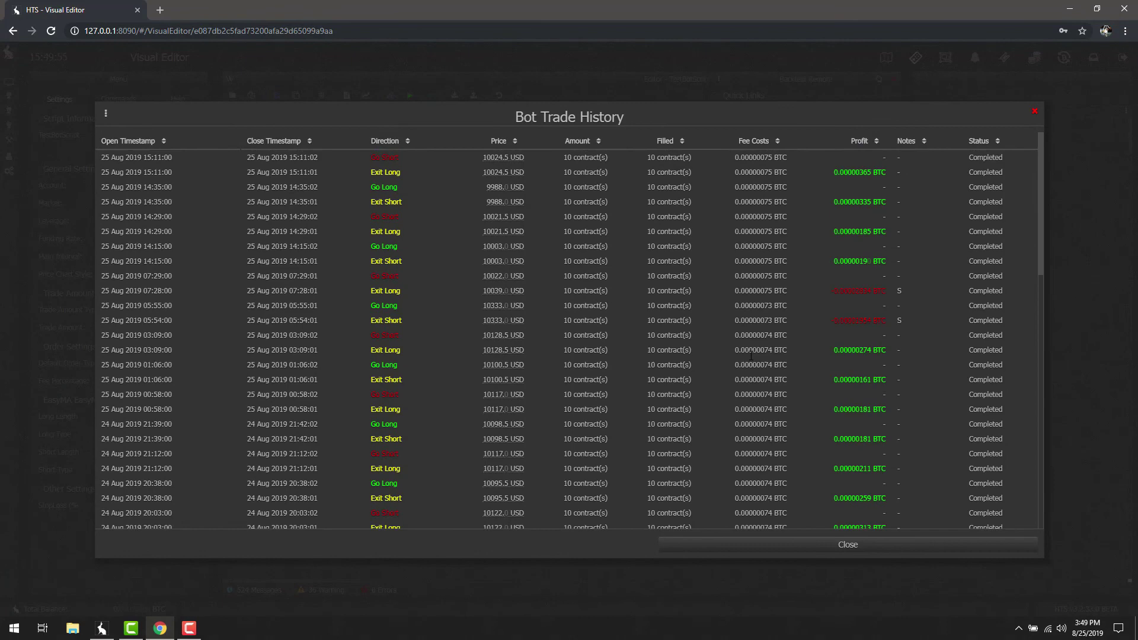
pyautogui.click(1034, 112)
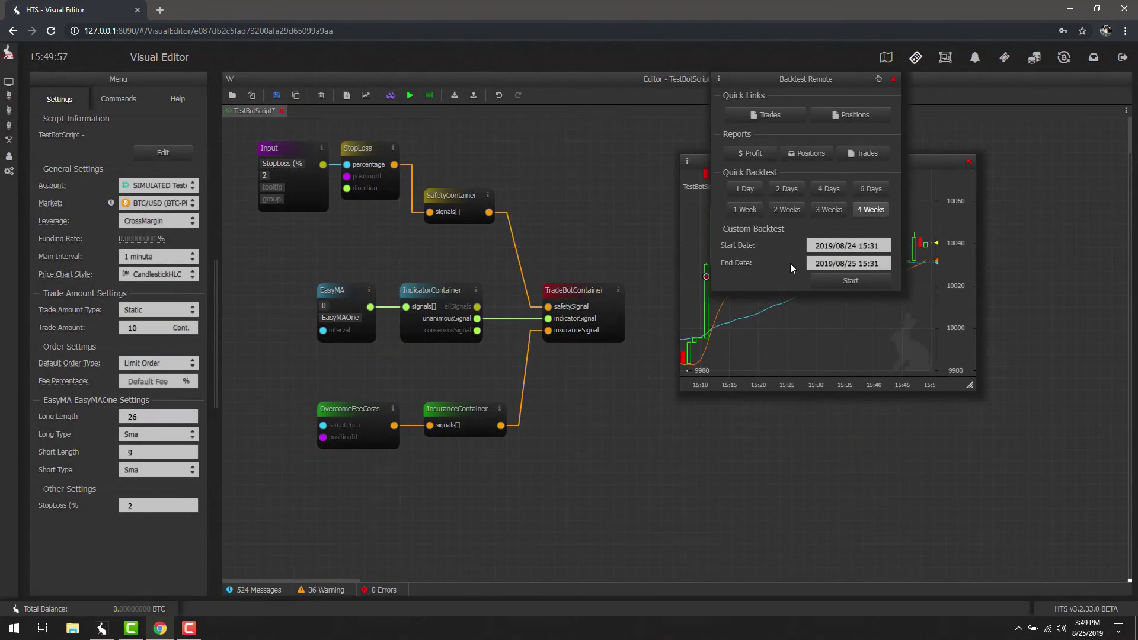